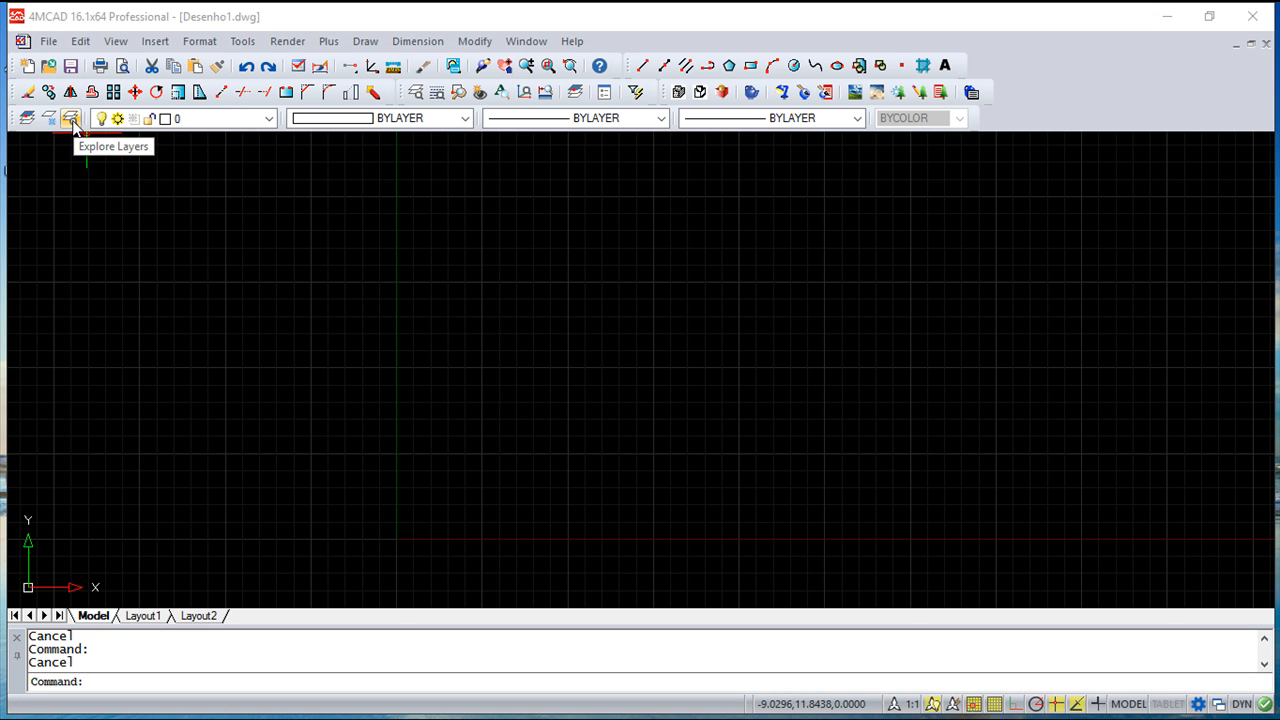
Open the layer explorer, reposition its window to examine the drawing's layer properties, and close it
left_click(71, 119)
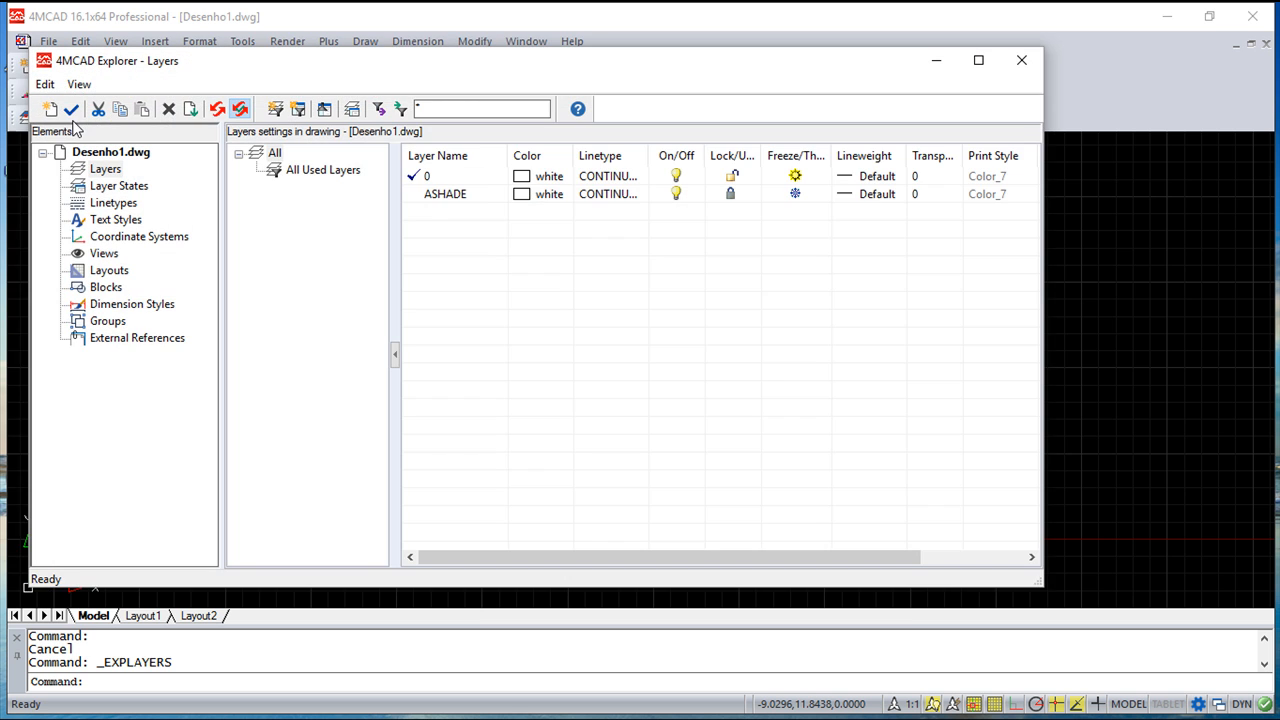
left_click_drag(476, 80, 578, 99)
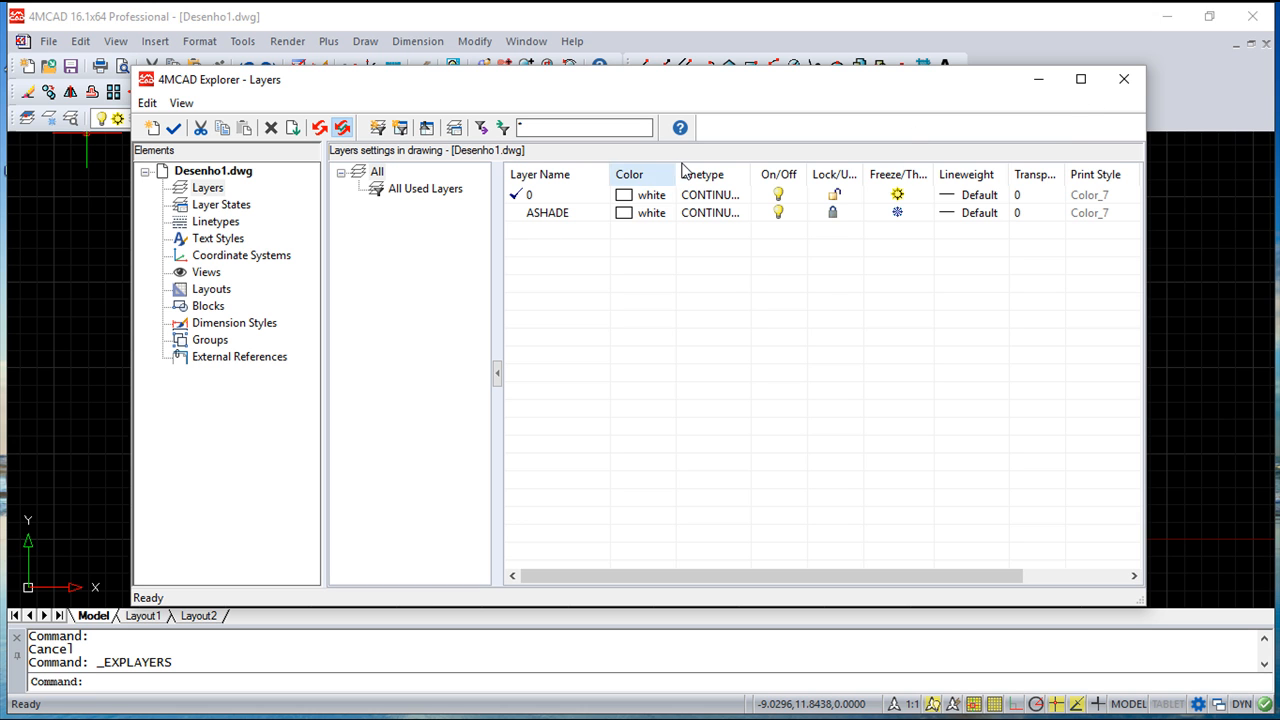
left_click(1124, 80)
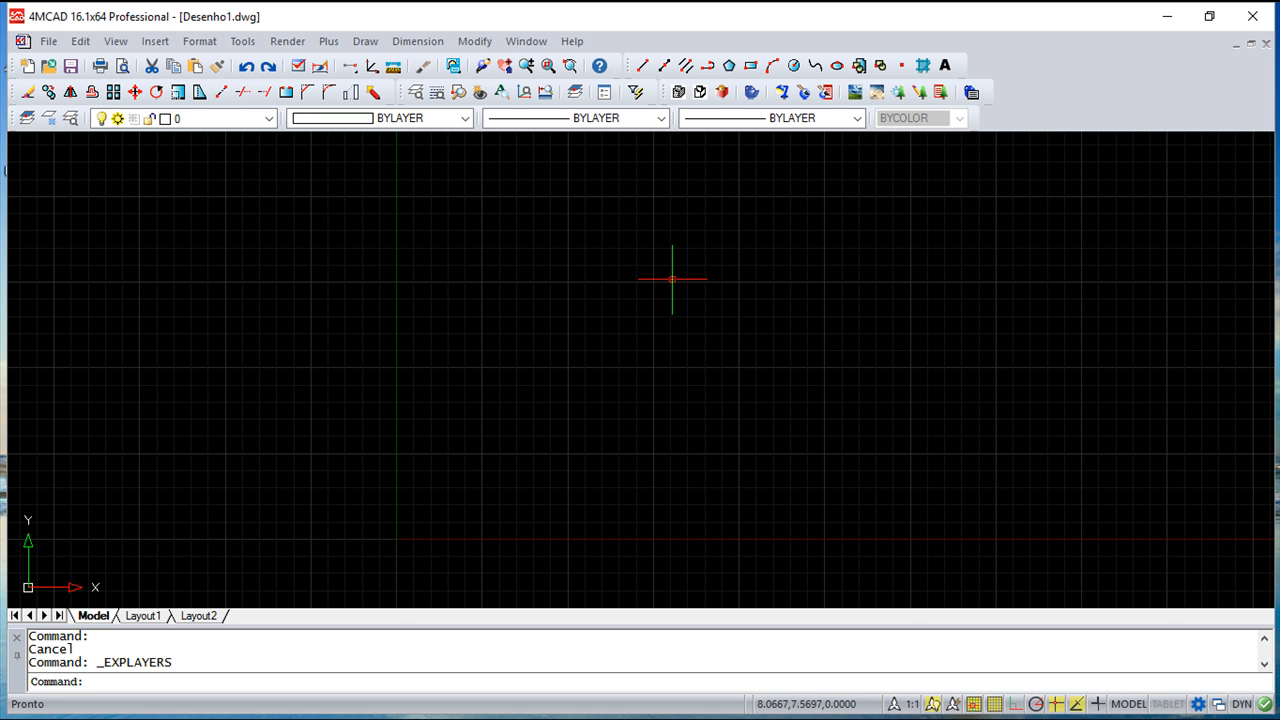
Use the Explore Drawing command to view the layer settings again, and close the explorer
left_click(202, 44)
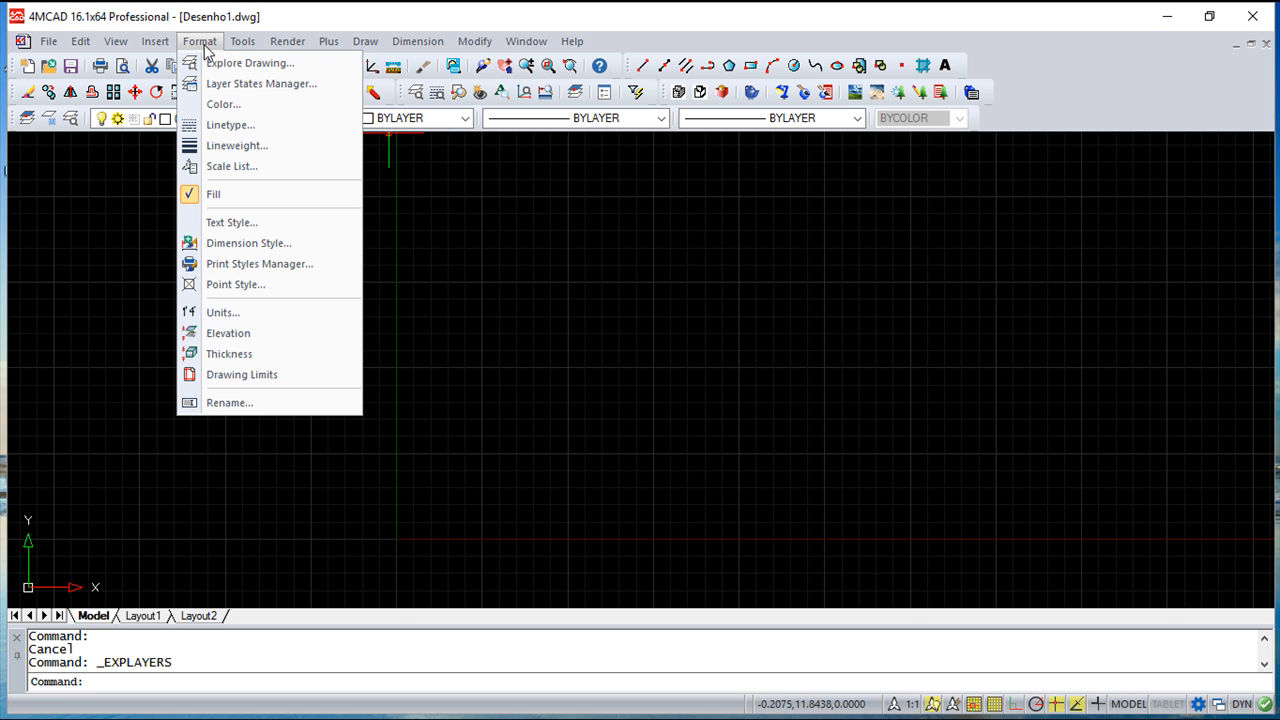
left_click(250, 64)
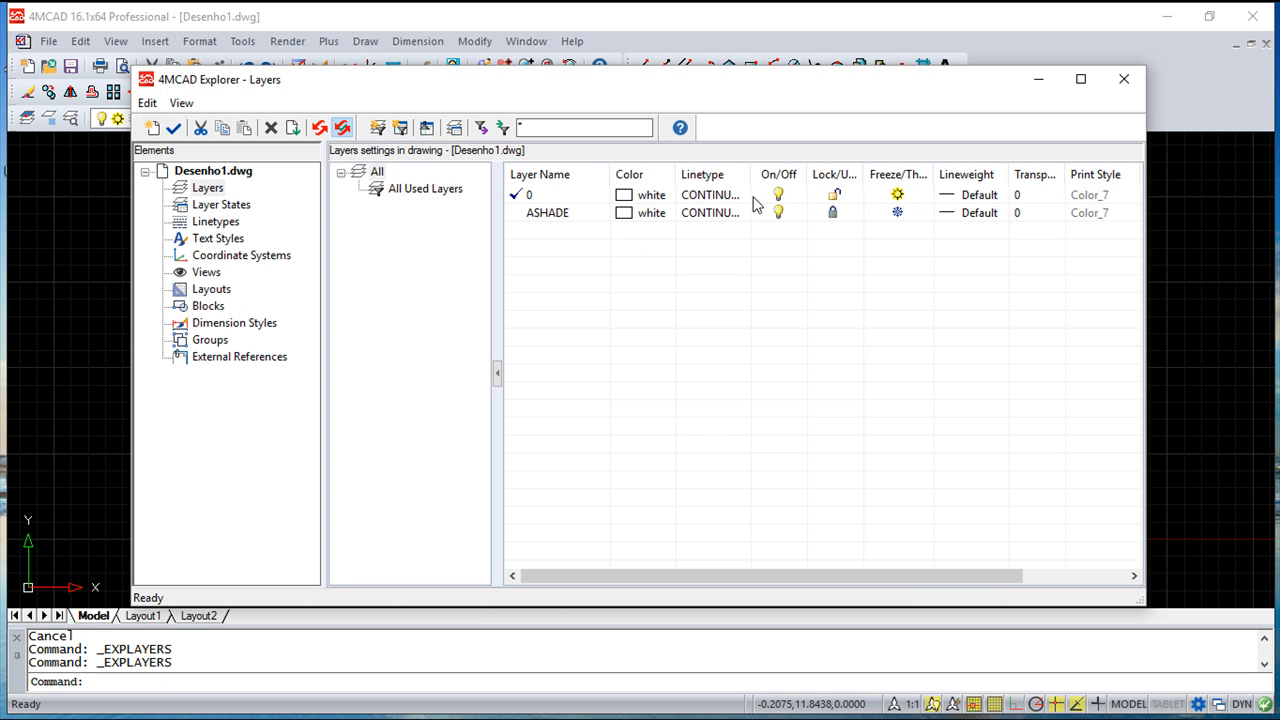
left_click(1131, 80)
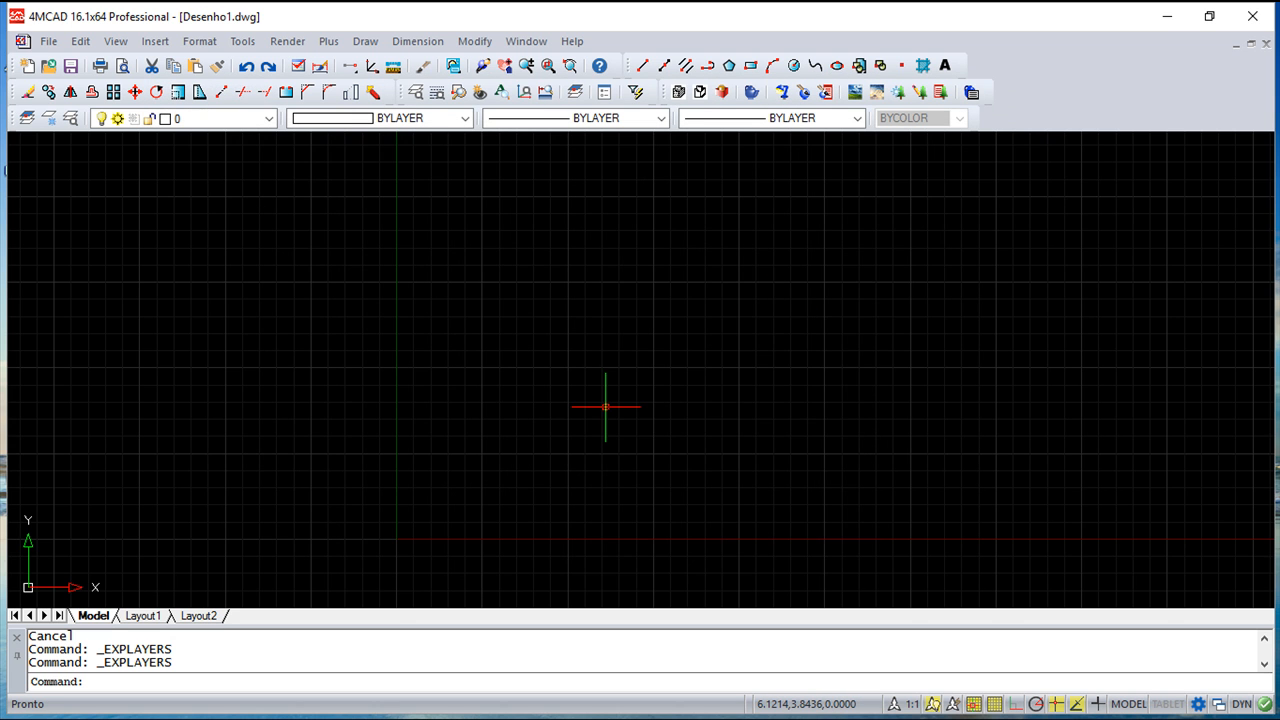
Run the EXPLAYERS command, inspect the actions available for layer 0, and close the explorer
type("ex")
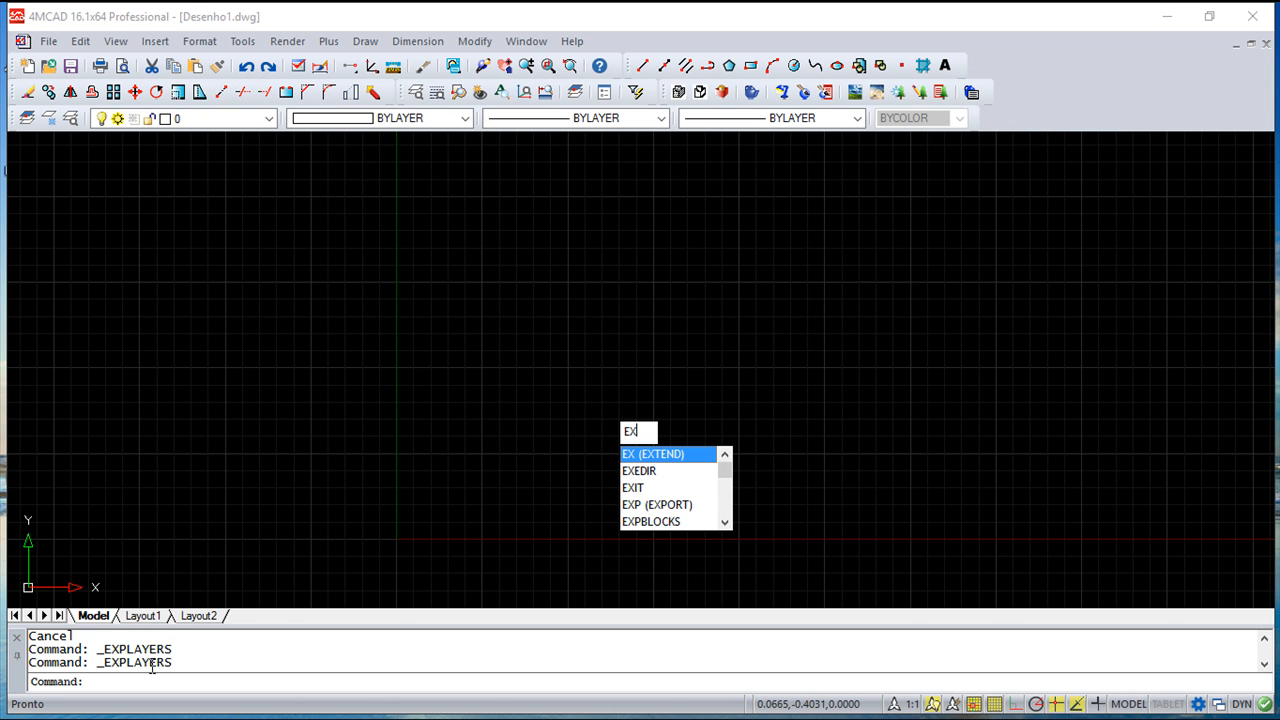
type("players")
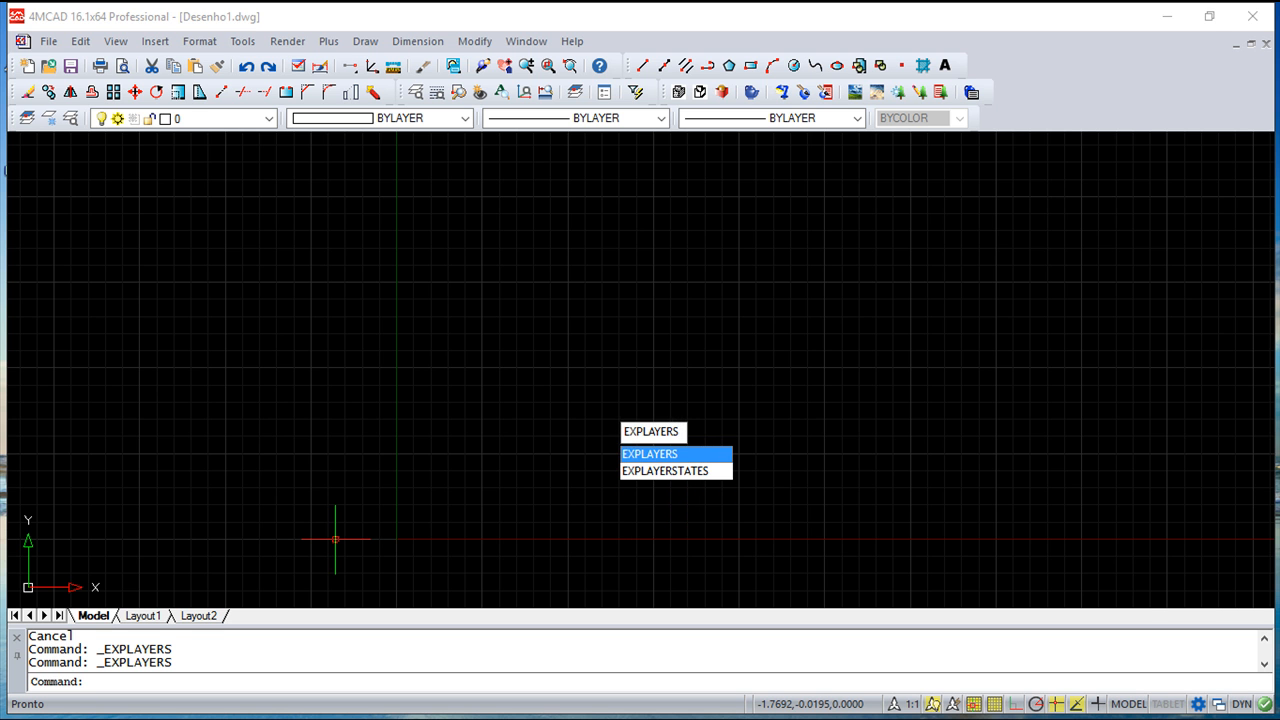
key("Return")
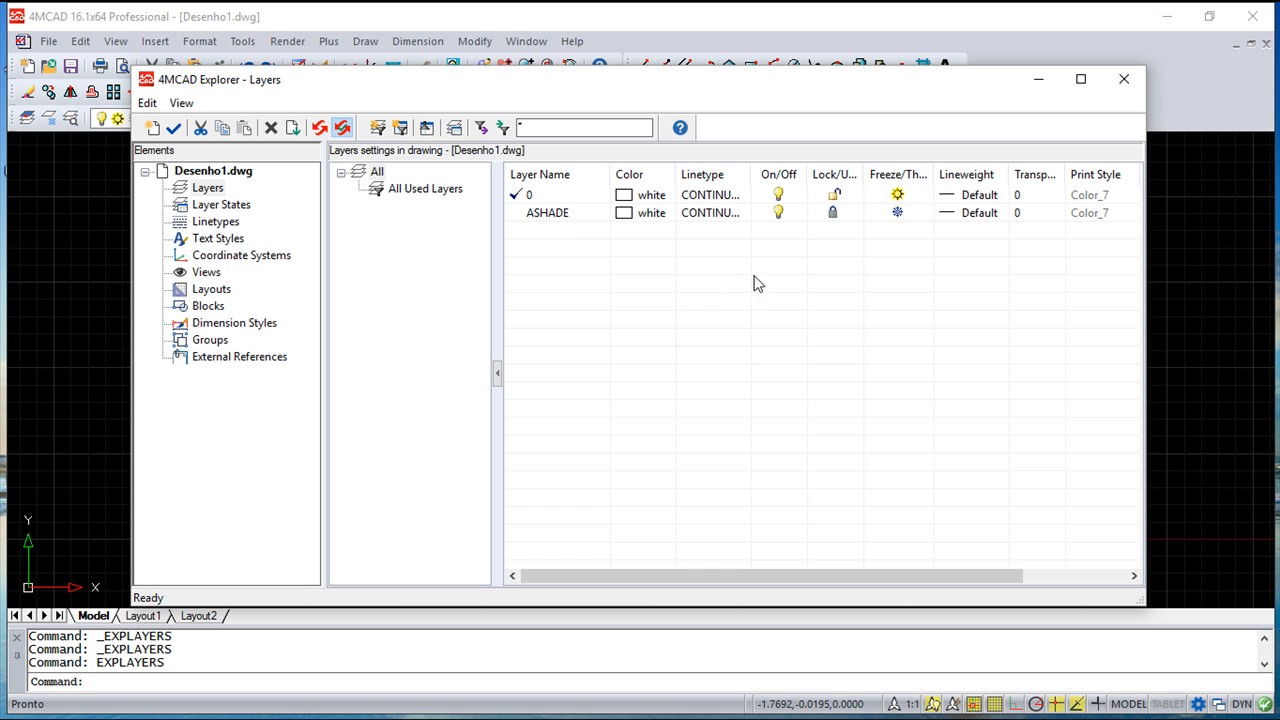
left_click(570, 196)
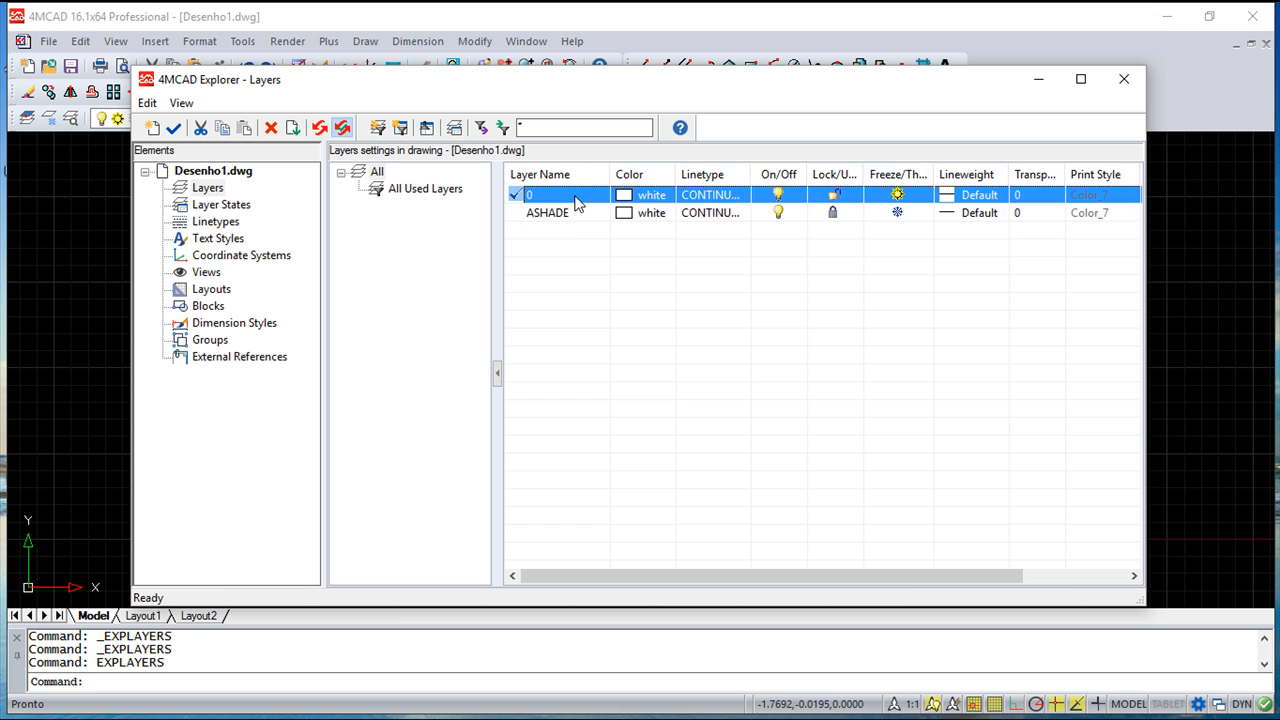
right_click(576, 196)
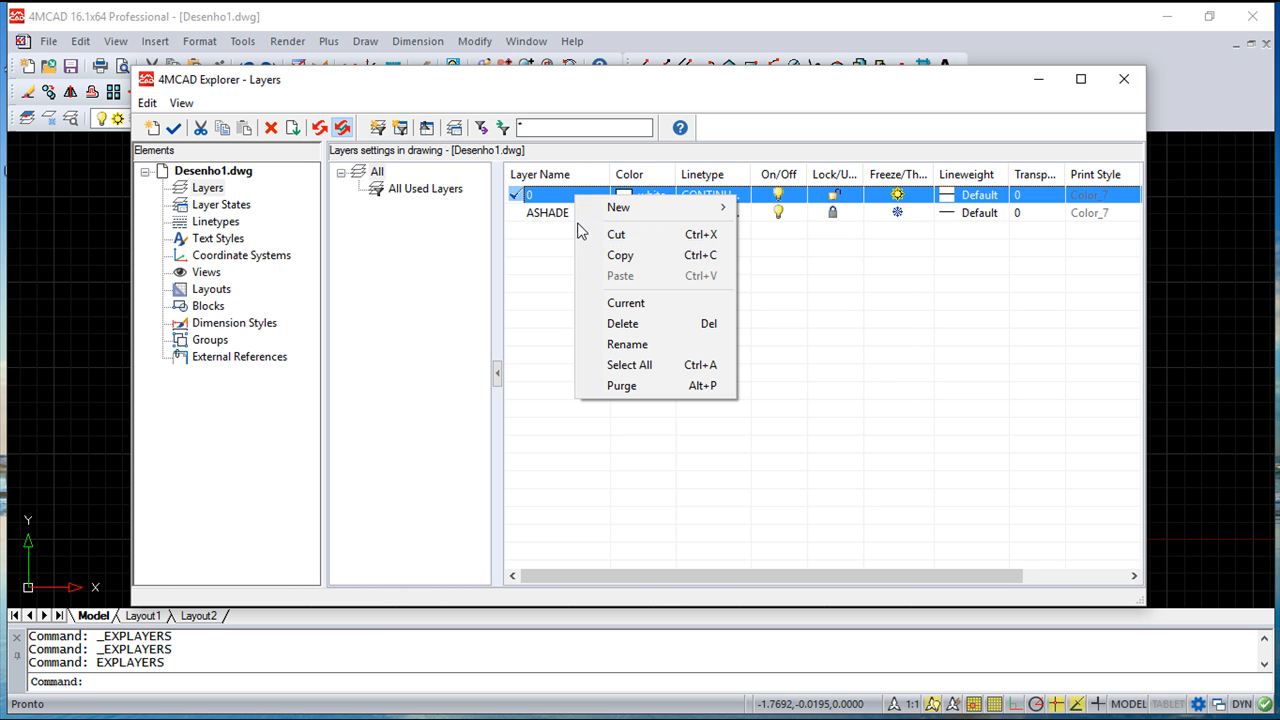
left_click(1118, 84)
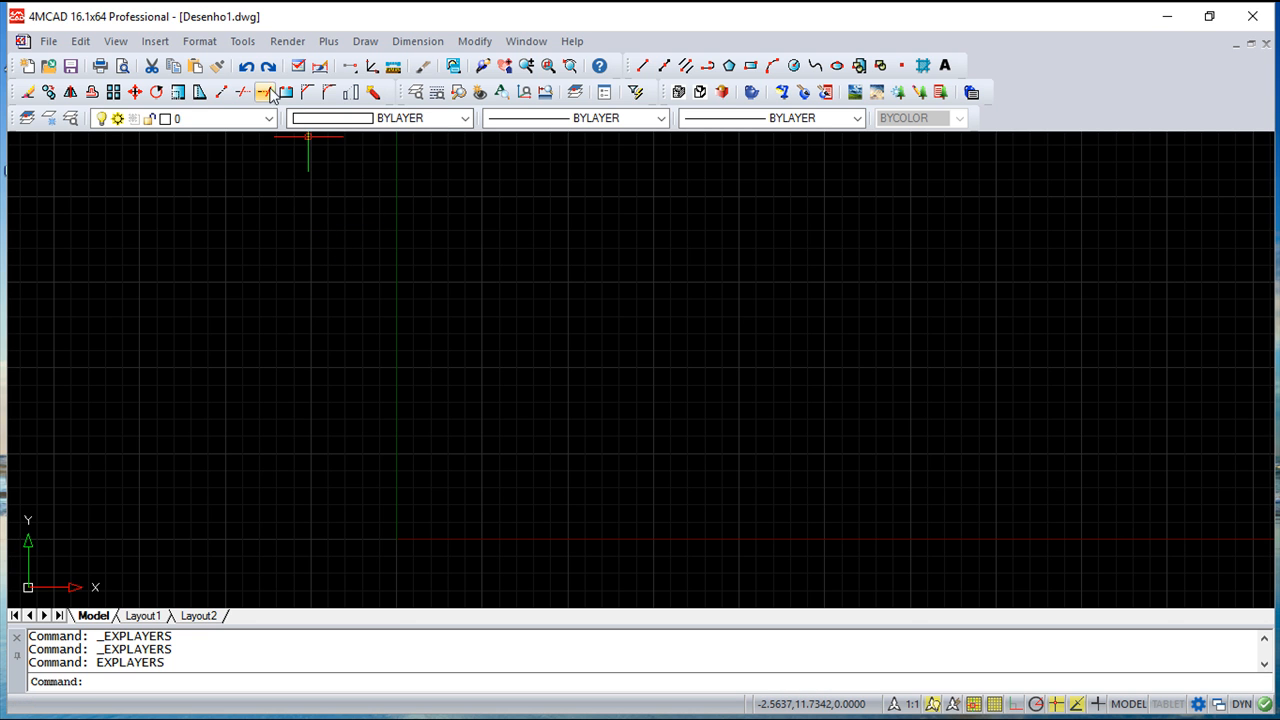
Examine the layer and linetype choices in the entity creation settings under Drawing Aids, and cancel without changes
left_click(243, 43)
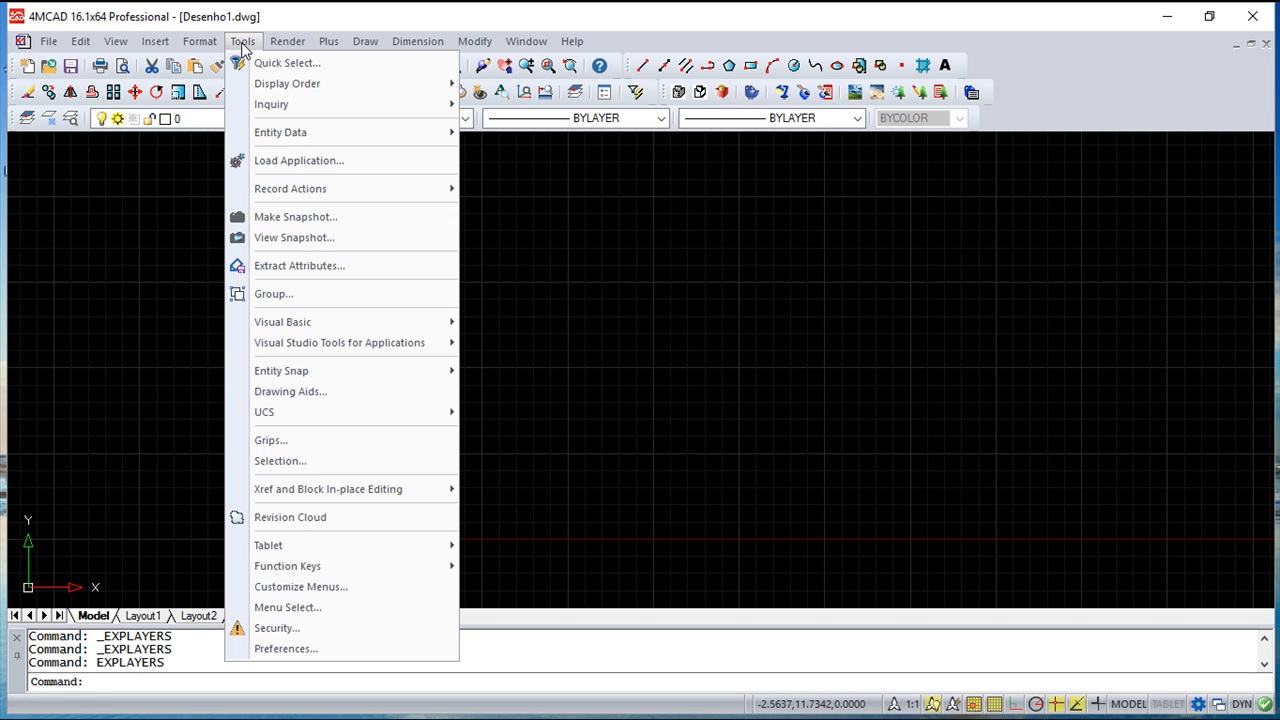
left_click(311, 392)
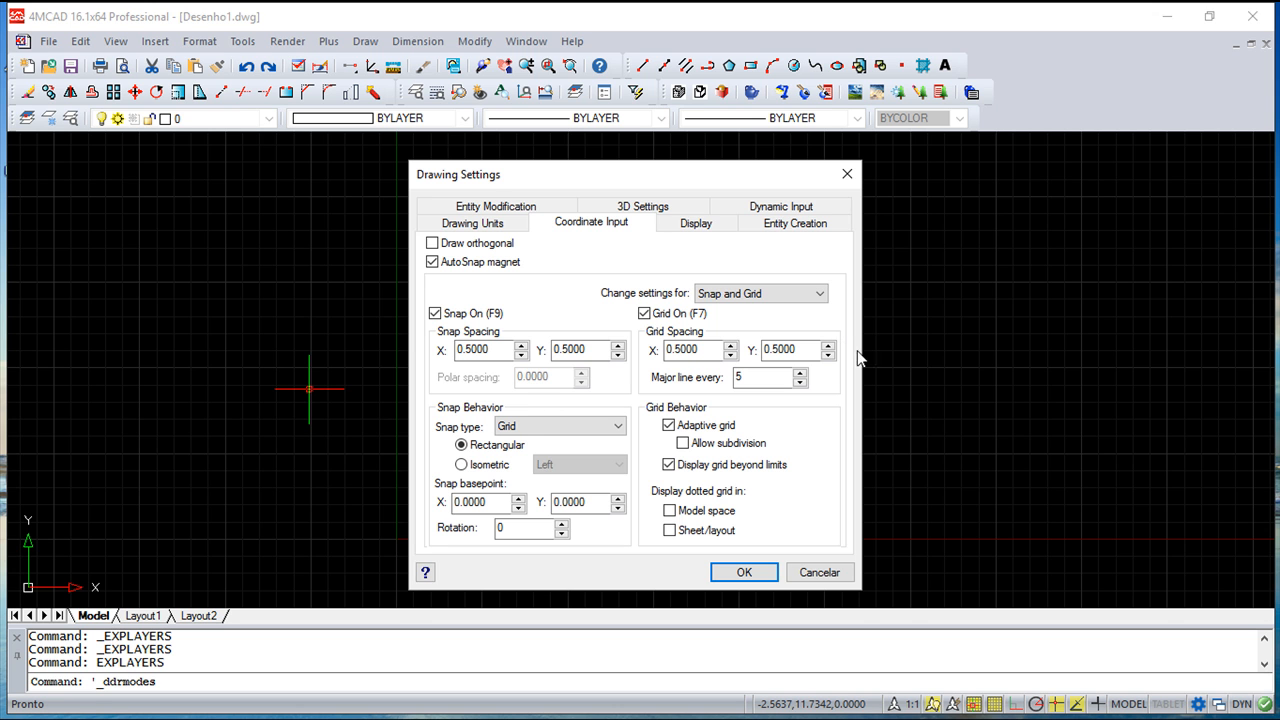
left_click(796, 224)
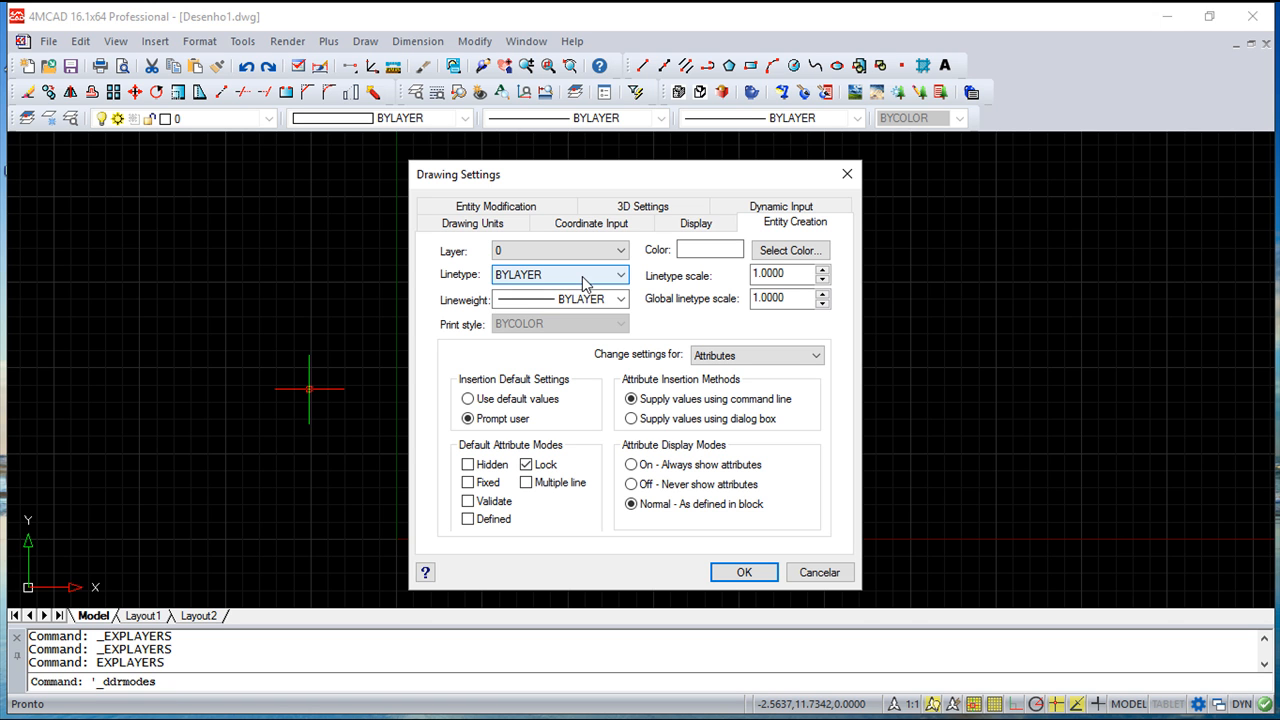
left_click(621, 251)
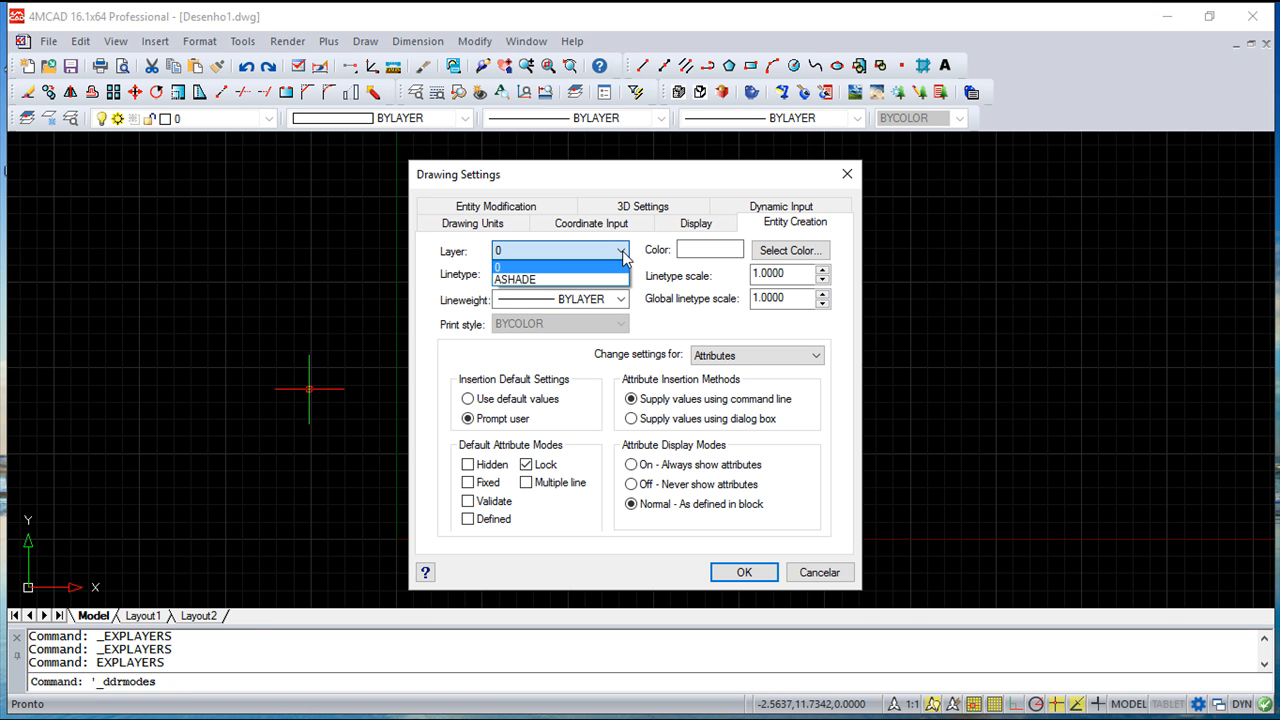
left_click(621, 254)
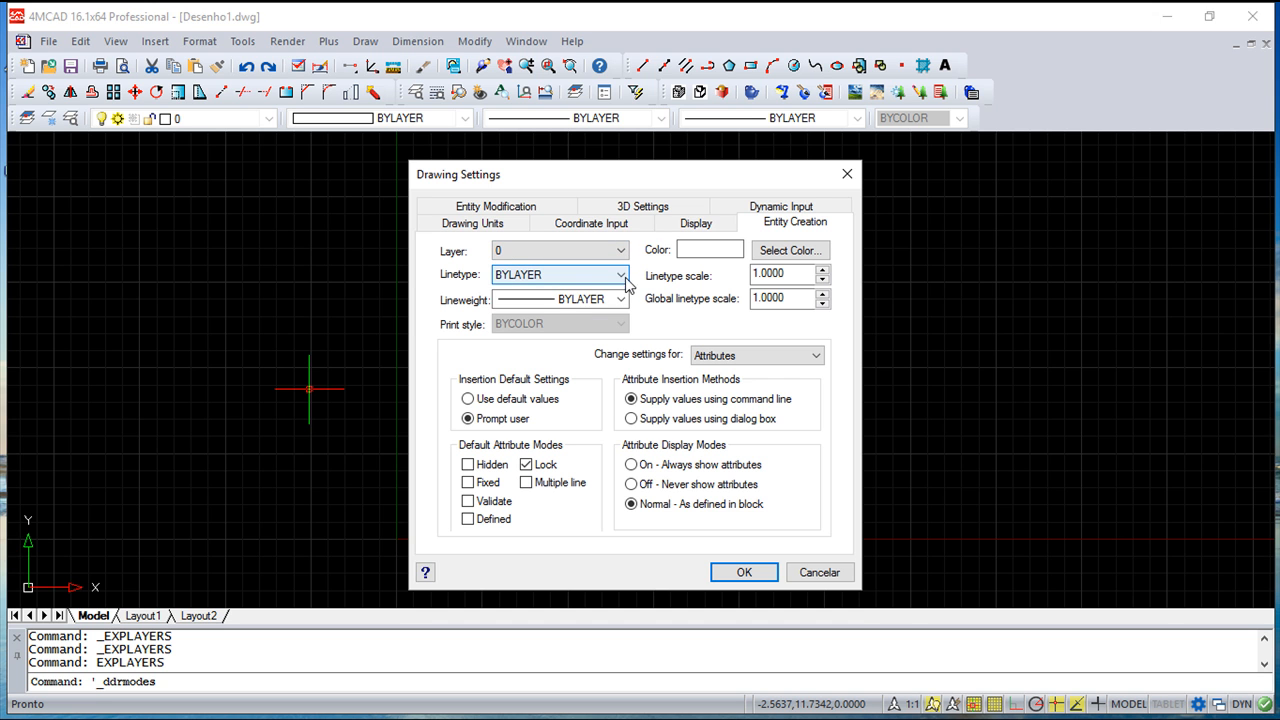
left_click(622, 279)
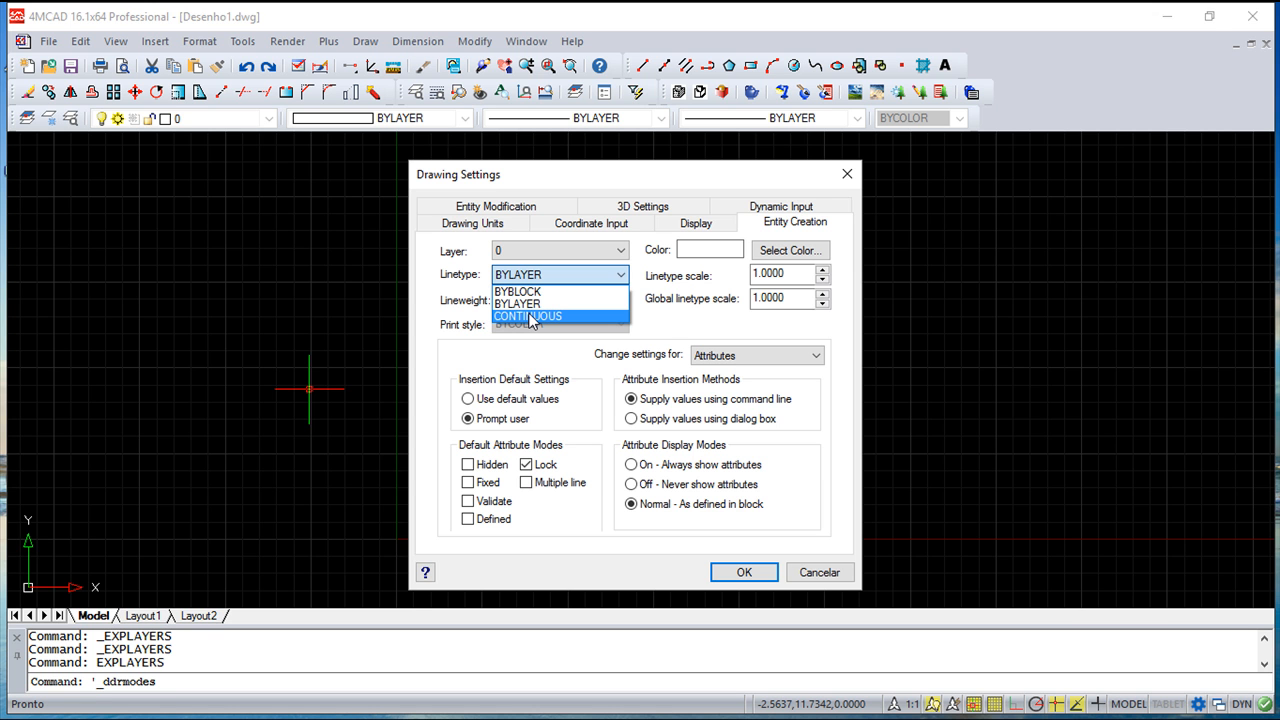
left_click(826, 574)
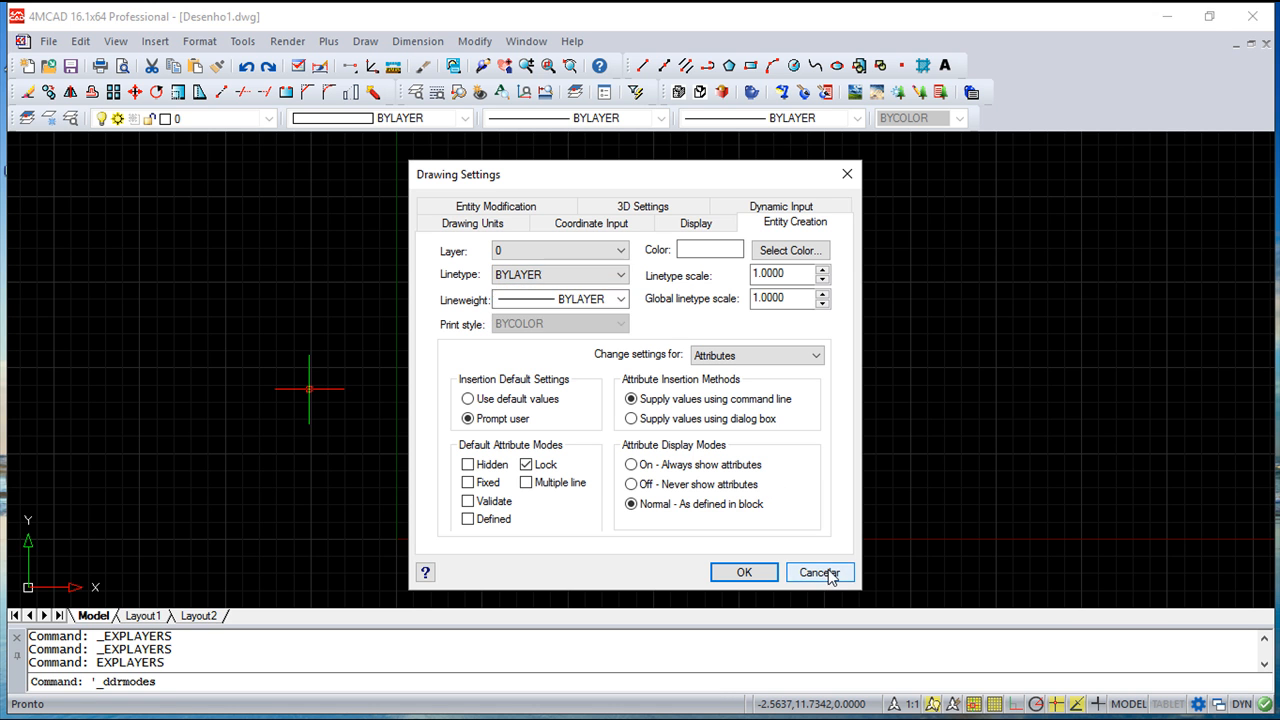
left_click(822, 572)
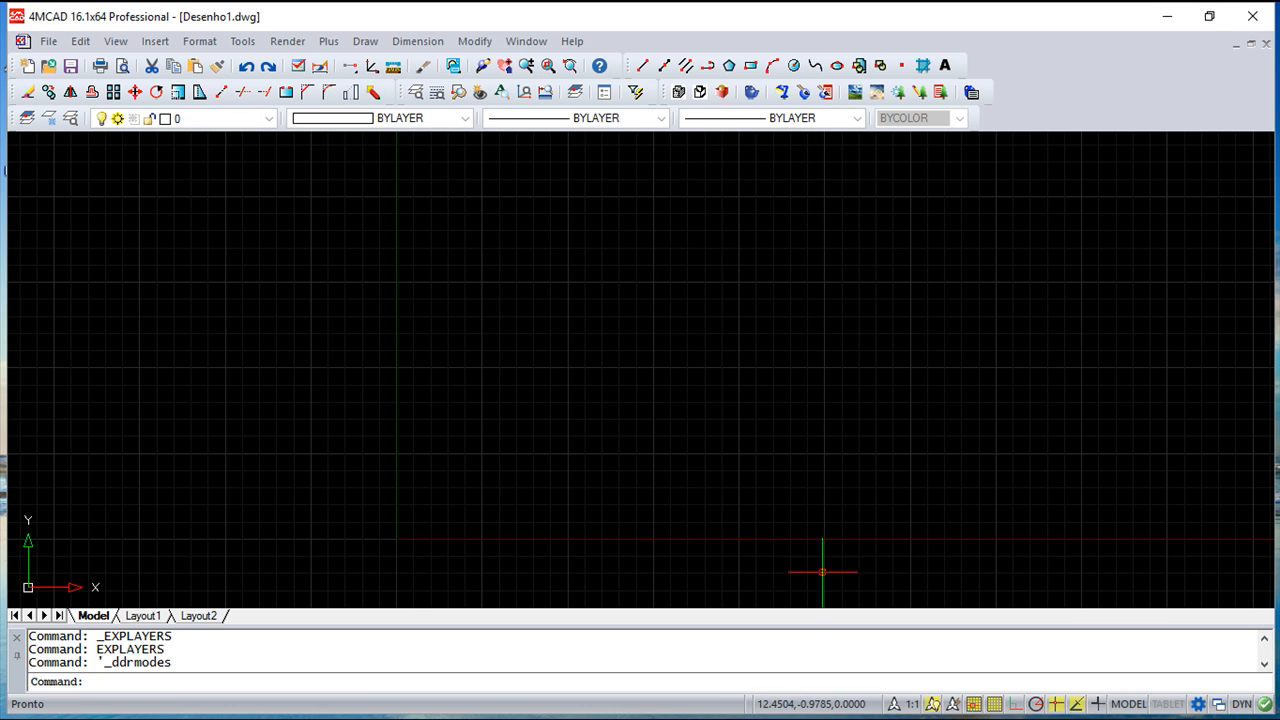
Load the BORDER linetype from icad.lin as the current linetype and check it in the list of available linetypes
left_click(662, 118)
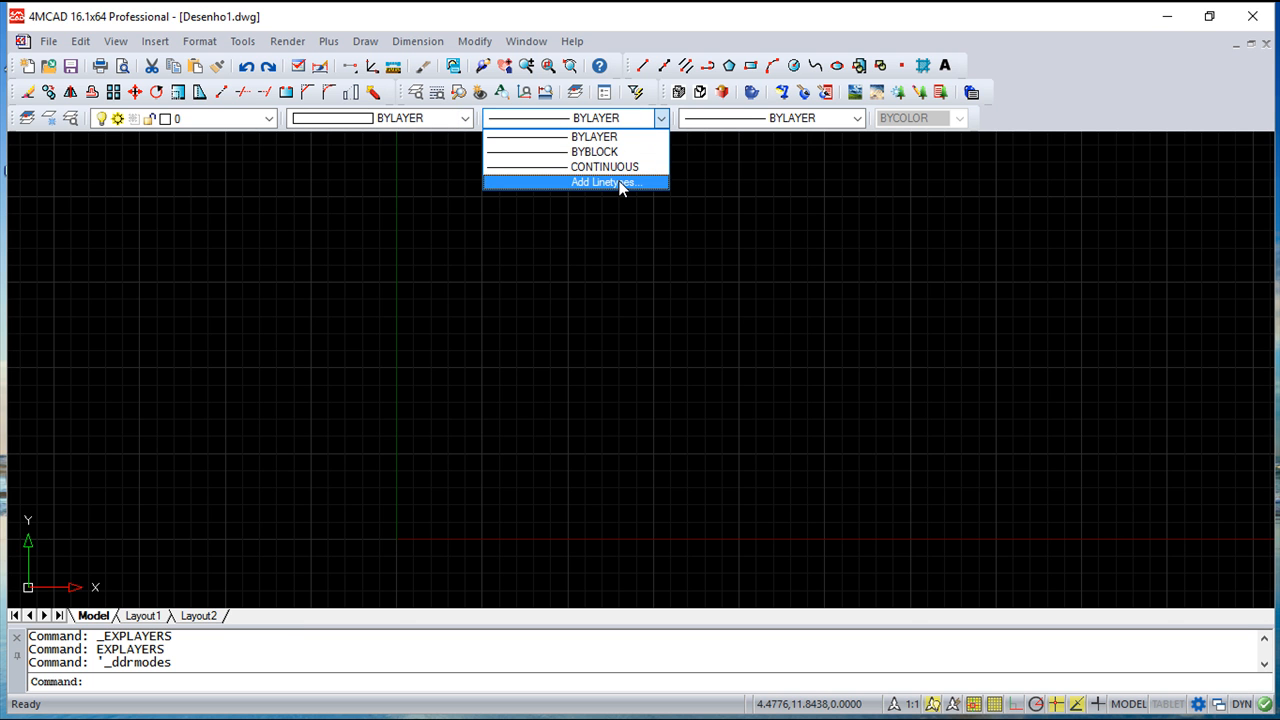
left_click(620, 184)
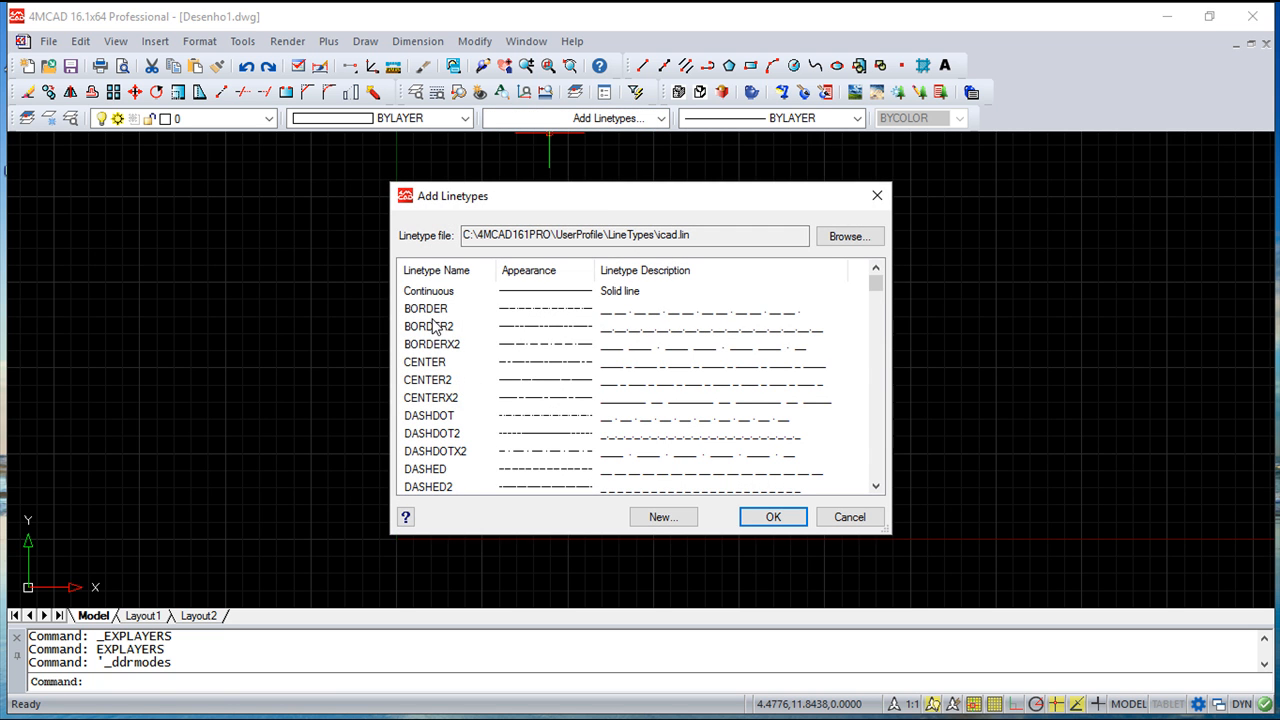
left_click_drag(876, 290, 849, 277)
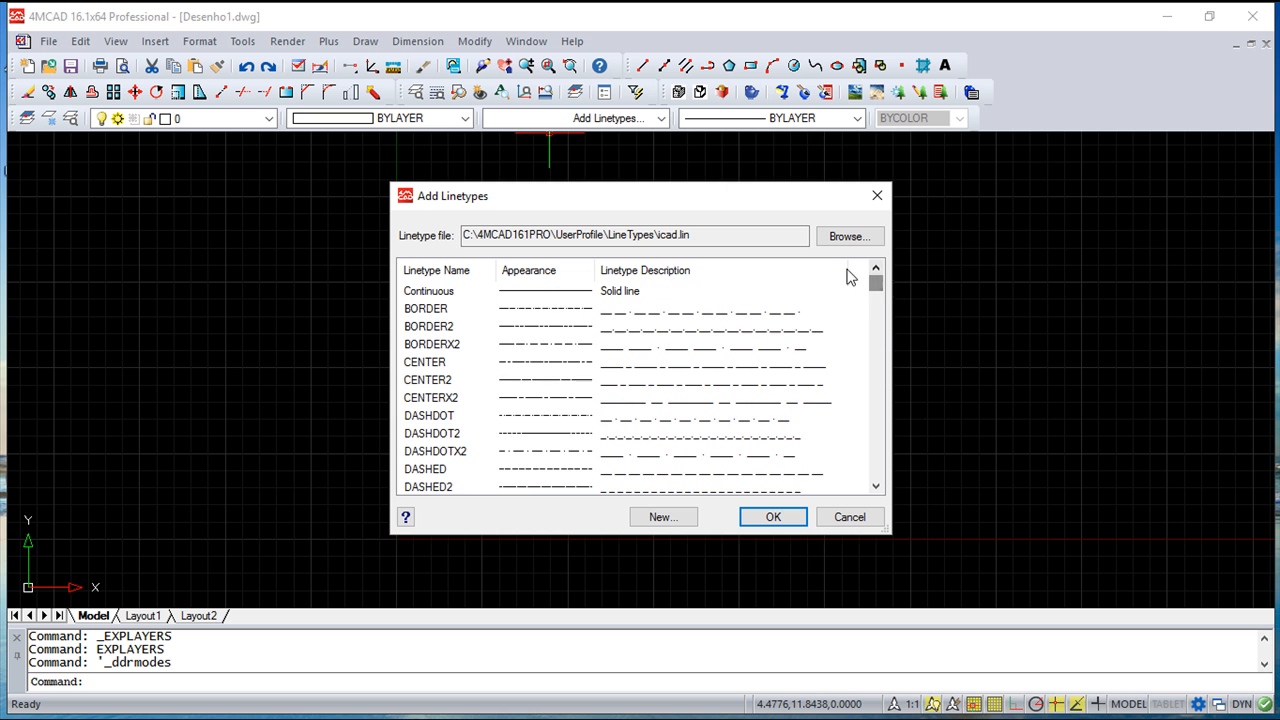
left_click(438, 312)
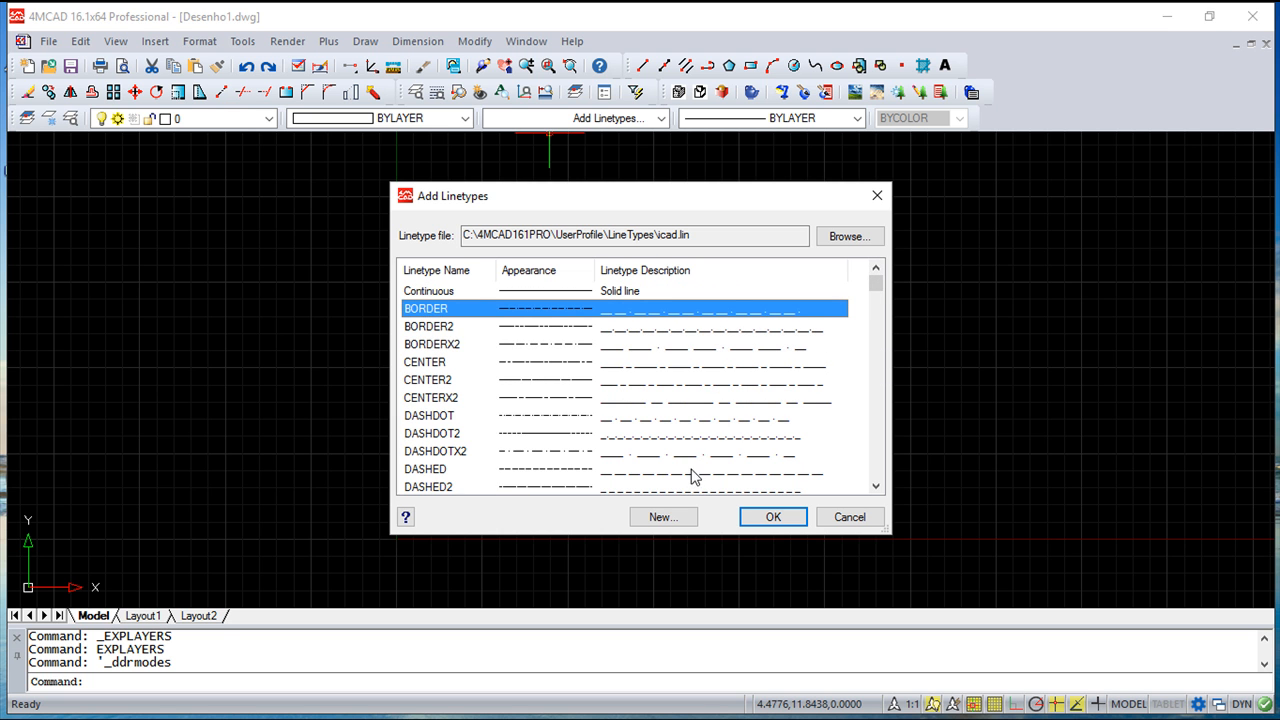
left_click(772, 517)
left_click(661, 118)
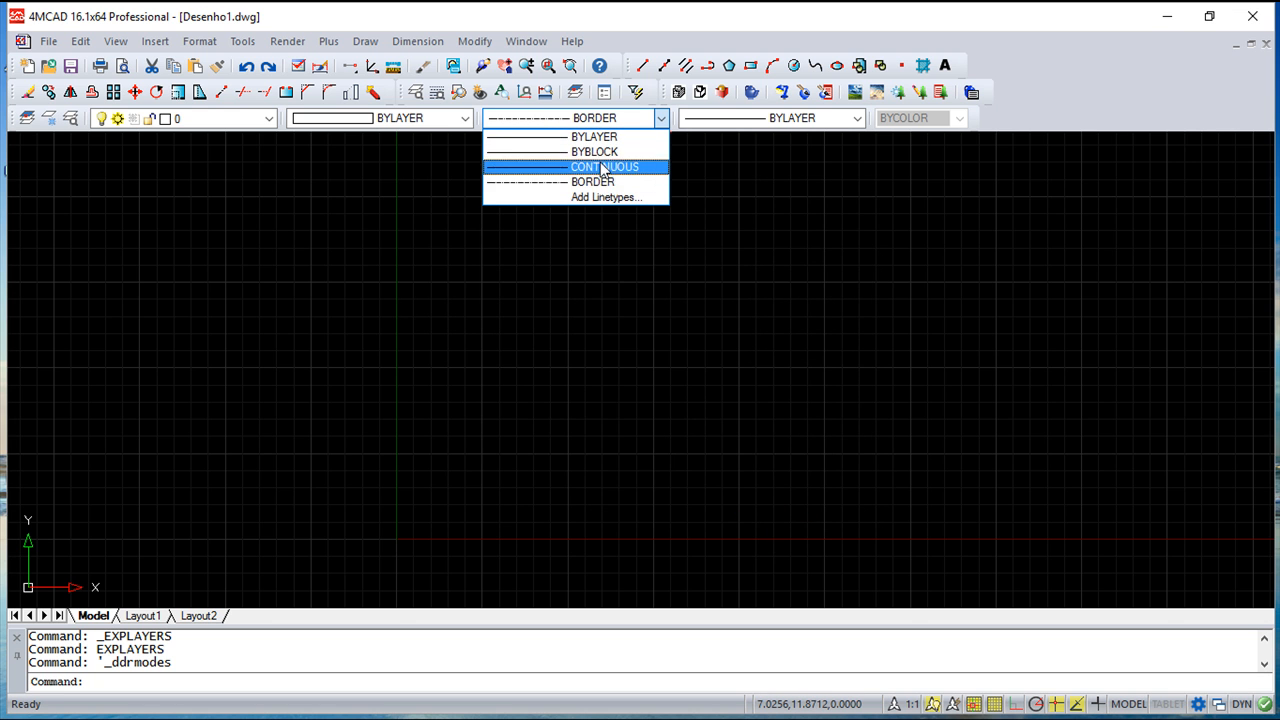
left_click(593, 20)
Set the linetype for new entities to BYLAYER in the entity creation drawing settings
left_click(242, 45)
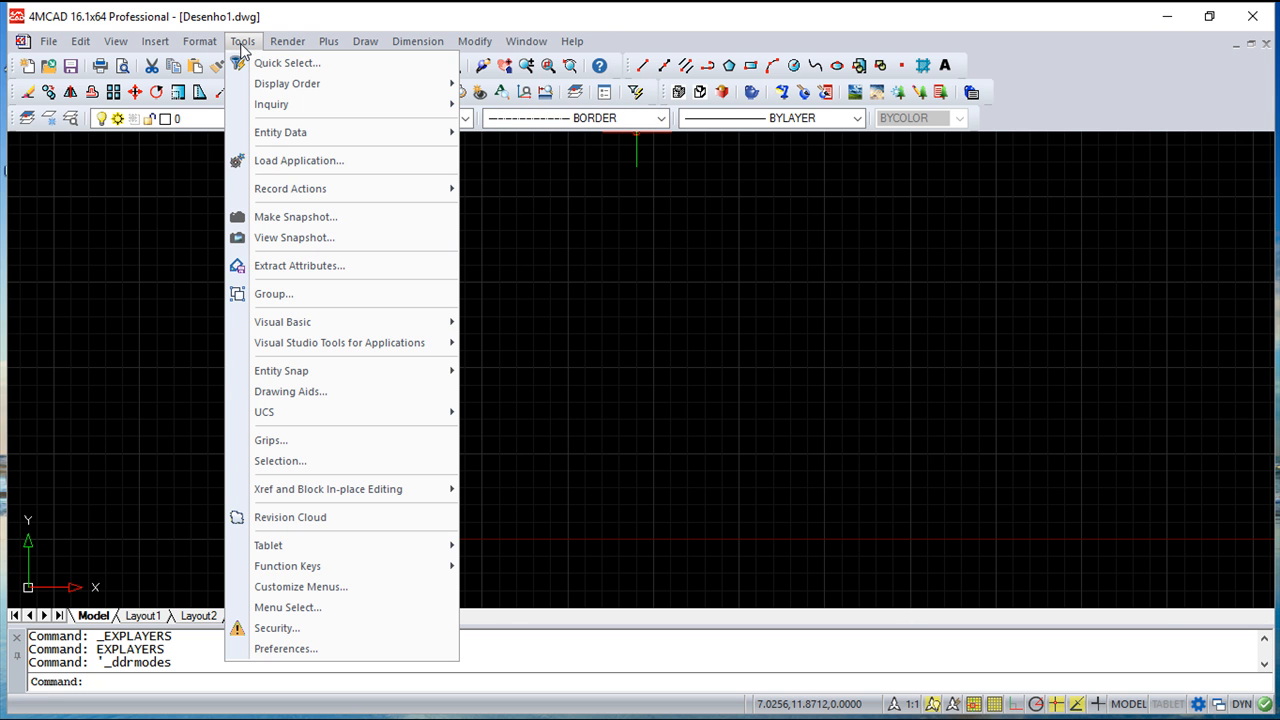
left_click(300, 391)
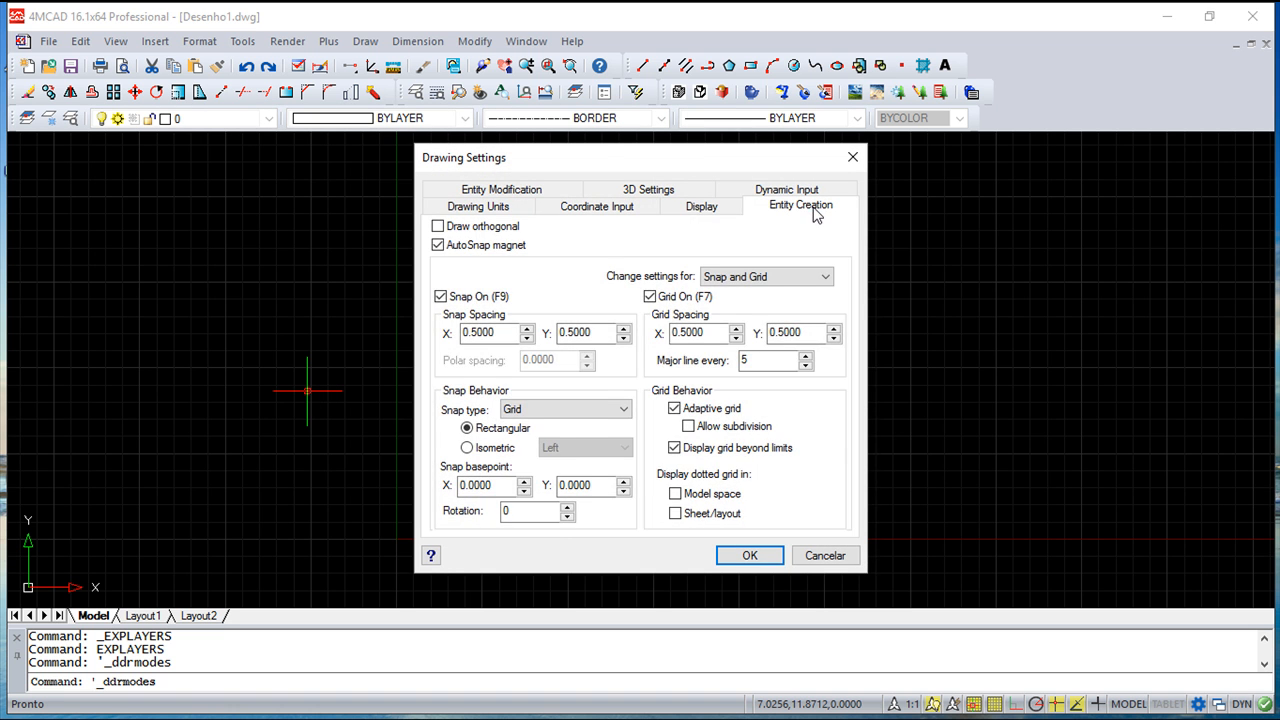
left_click(813, 208)
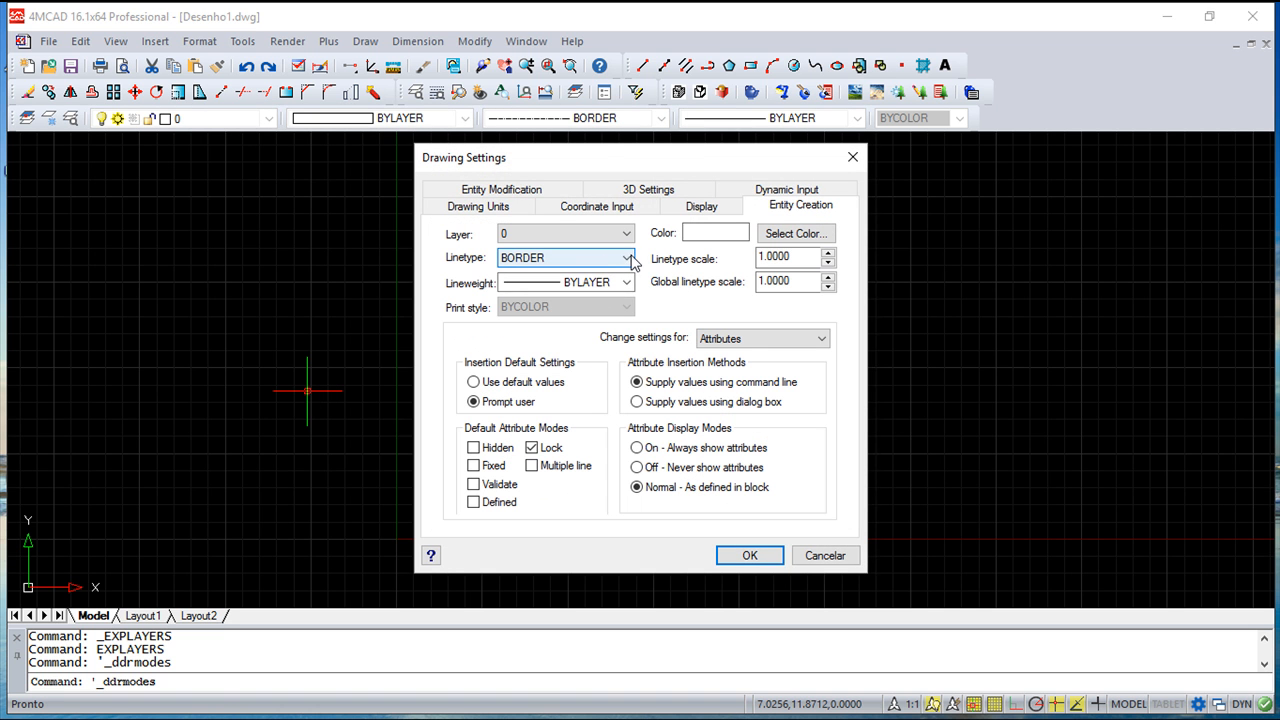
left_click(556, 258)
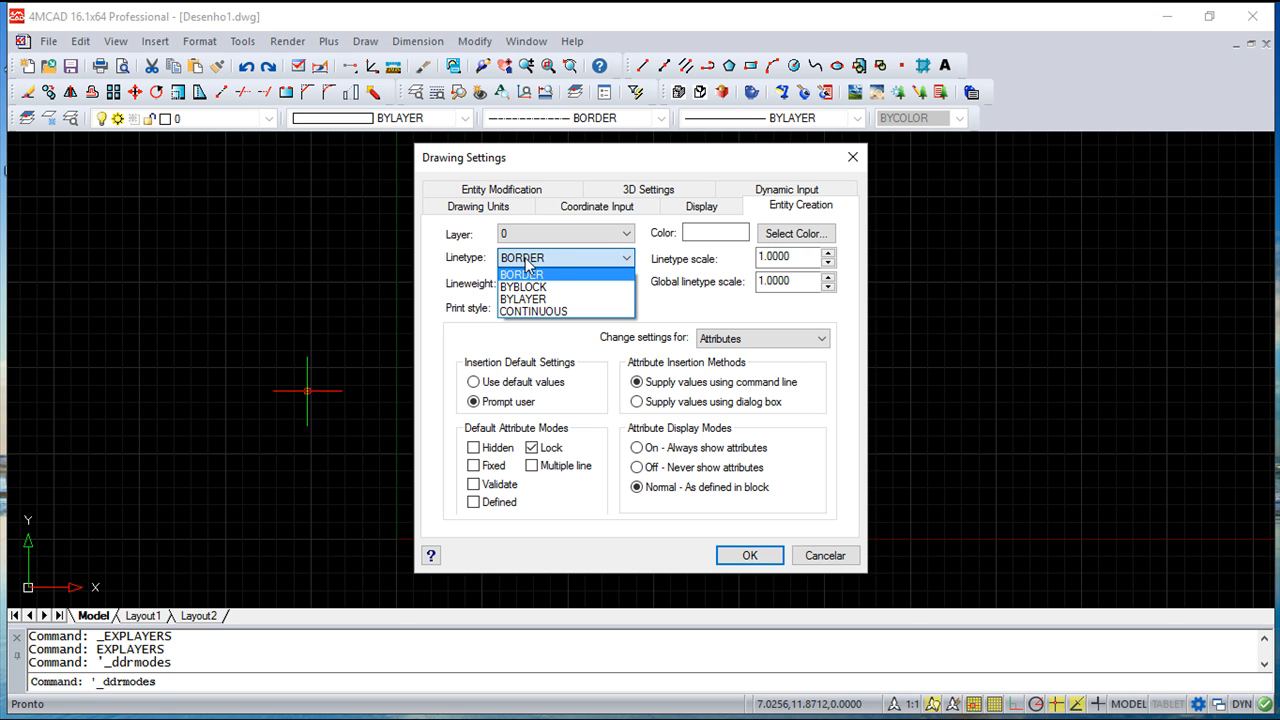
left_click(671, 311)
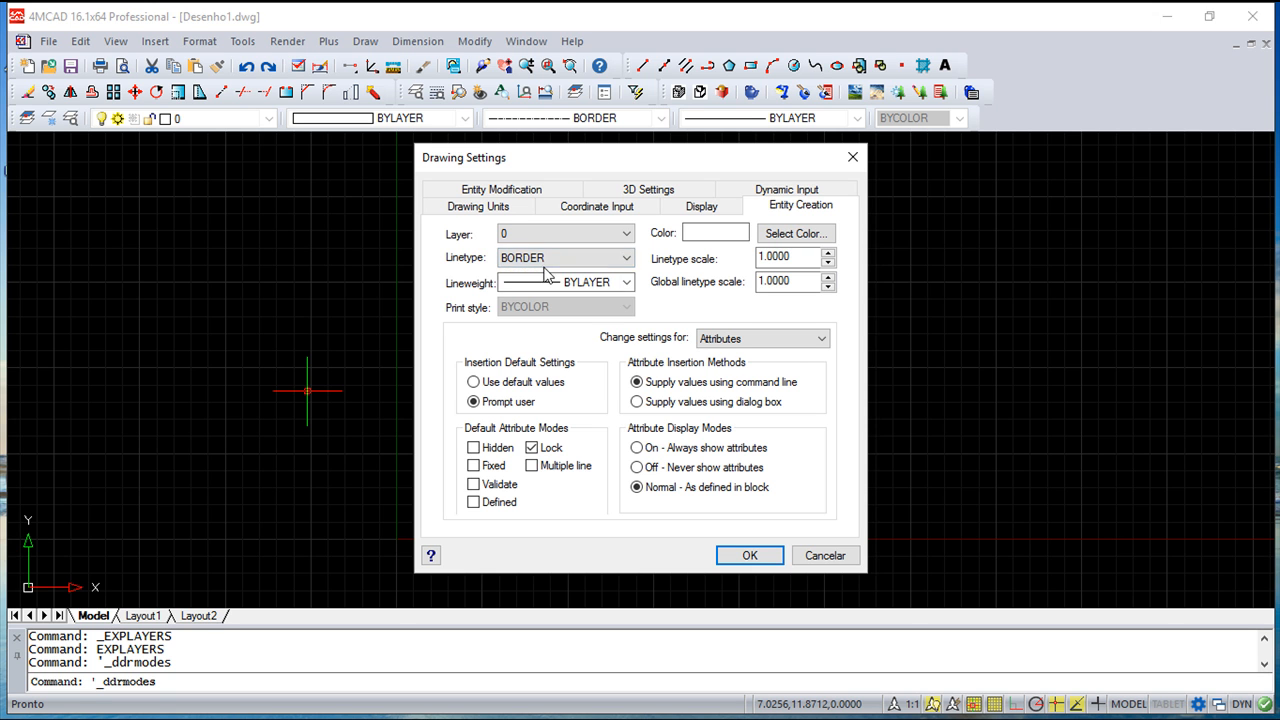
left_click(627, 258)
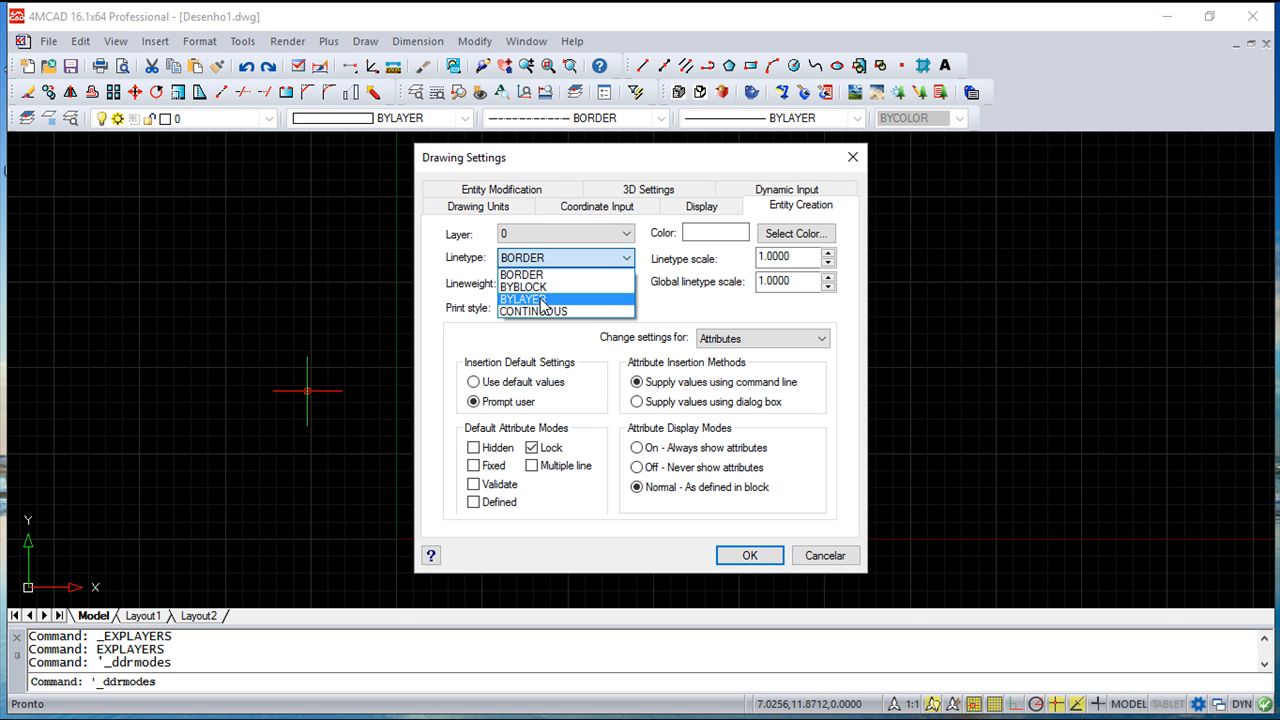
left_click(541, 299)
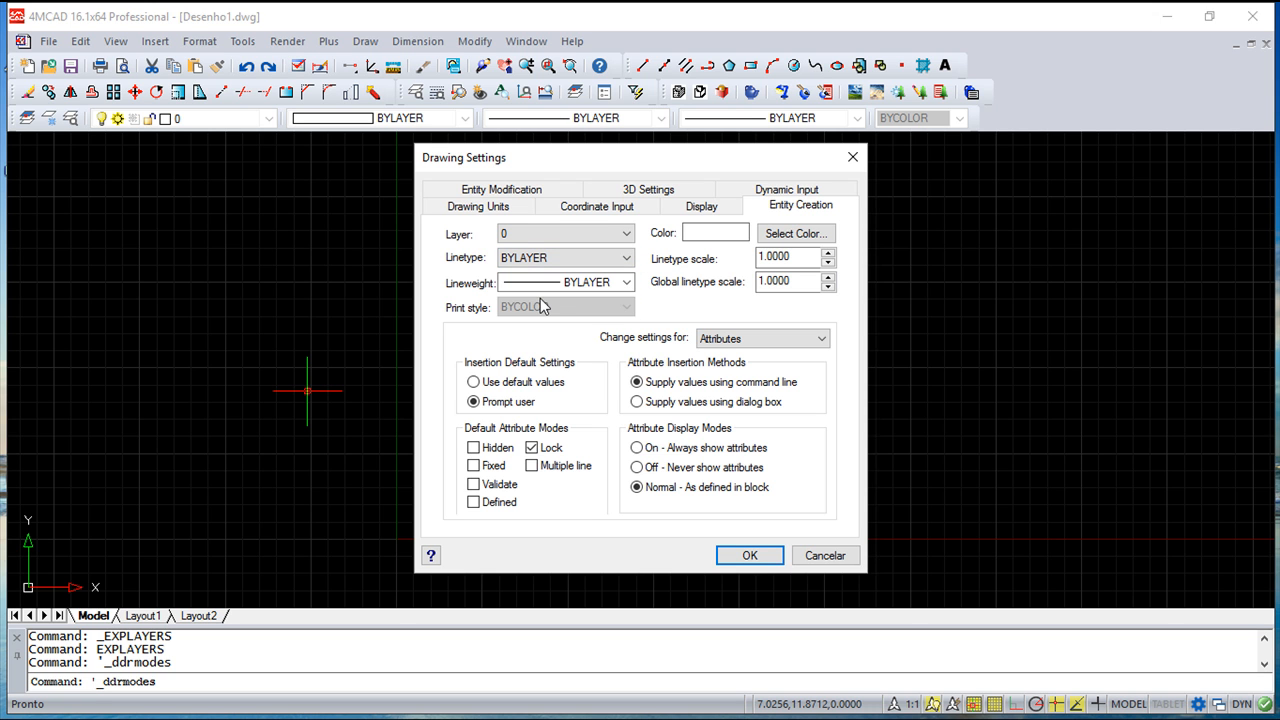
Look through the lineweight choices and the entity colour palette in the entity creation settings, leaving both unchanged
left_click(626, 285)
left_click(626, 285)
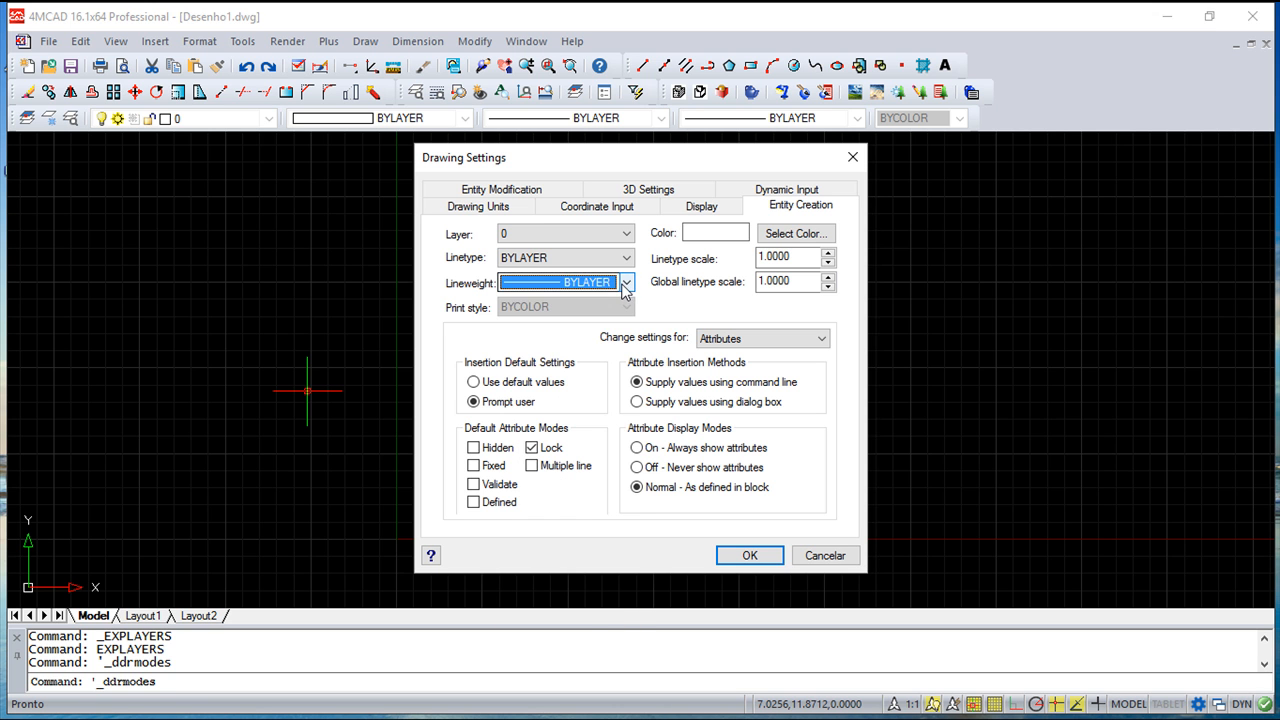
left_click(626, 285)
left_click(708, 312)
left_click(770, 234)
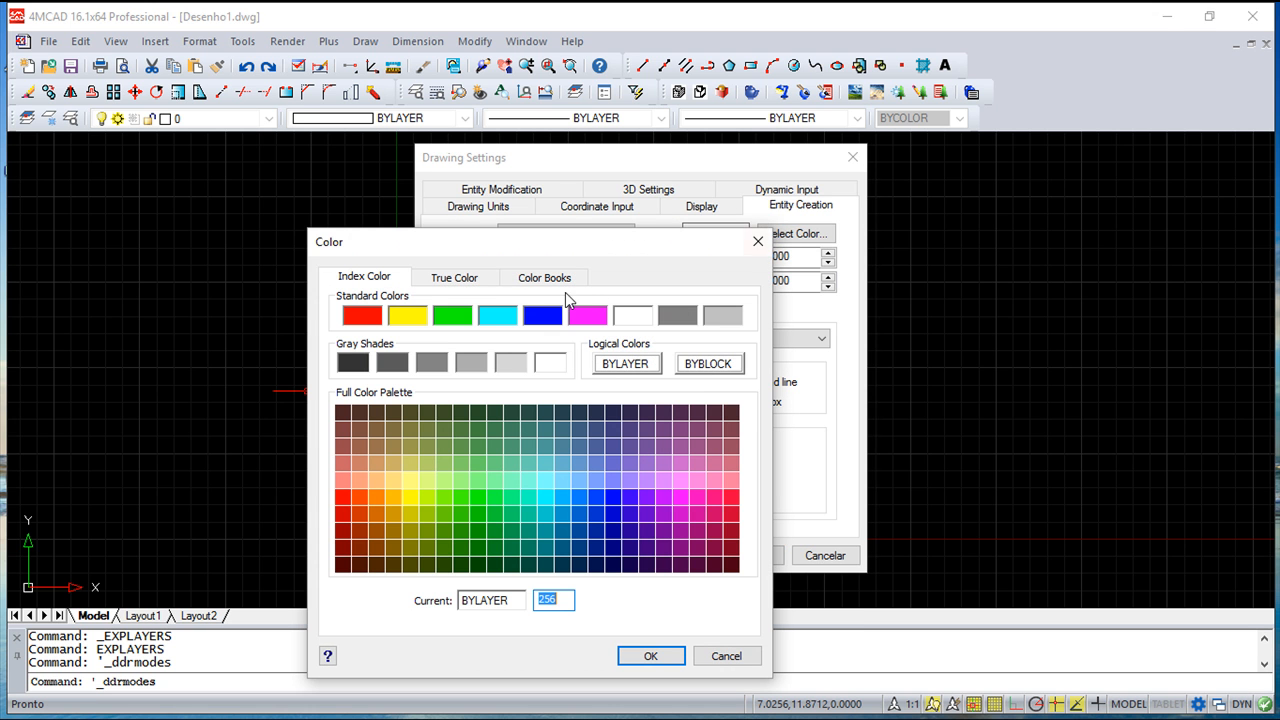
left_click(728, 656)
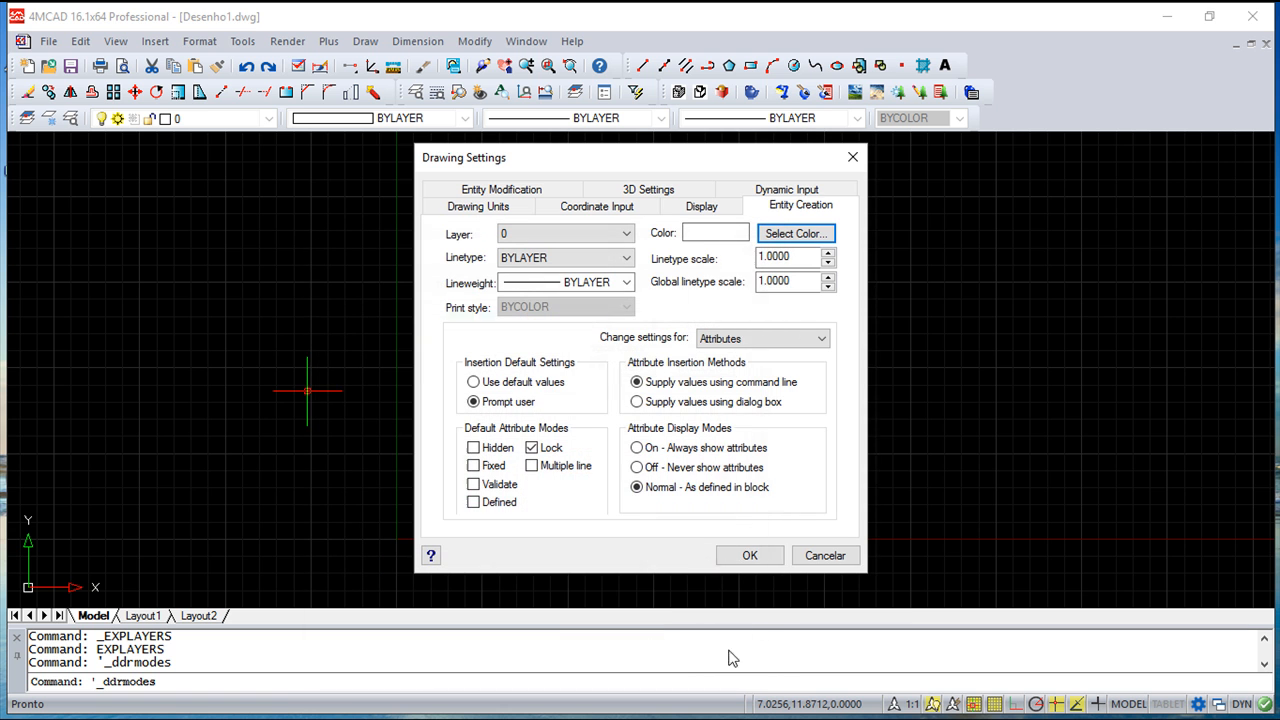
Set the colour for new entities to green and their linetype to BORDER in the entity creation settings
left_click(793, 235)
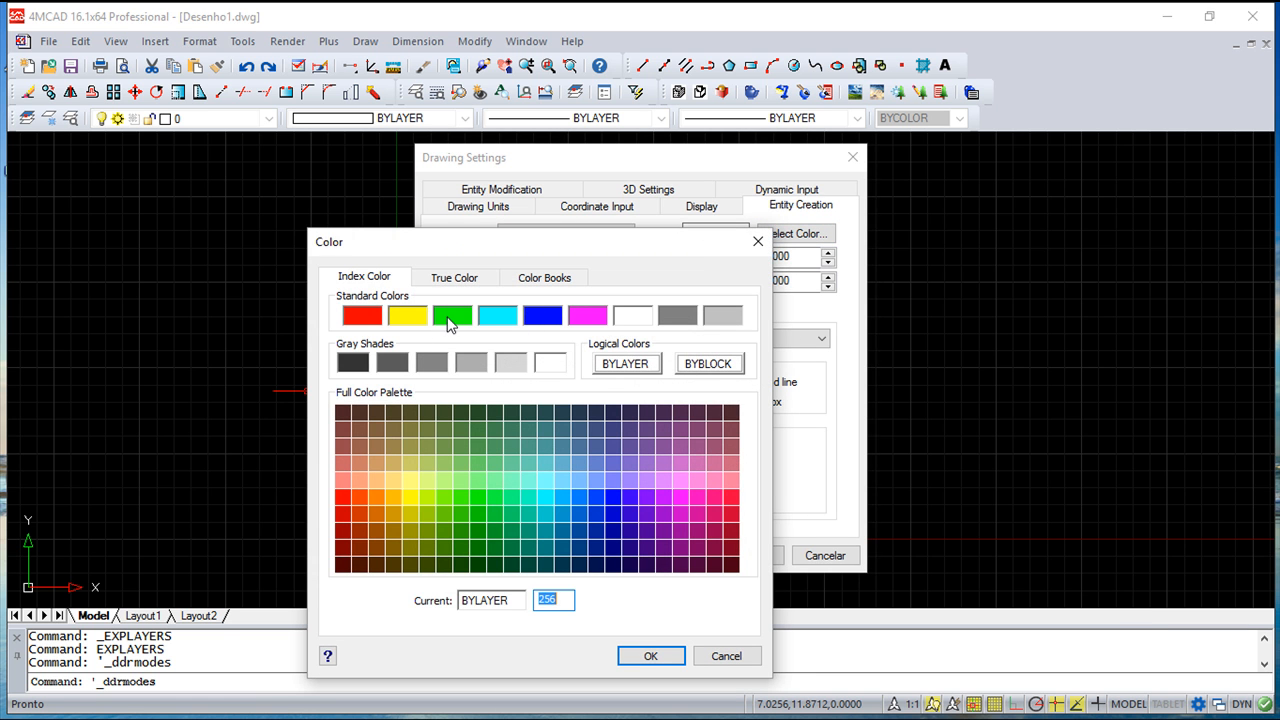
left_click(449, 320)
left_click(650, 656)
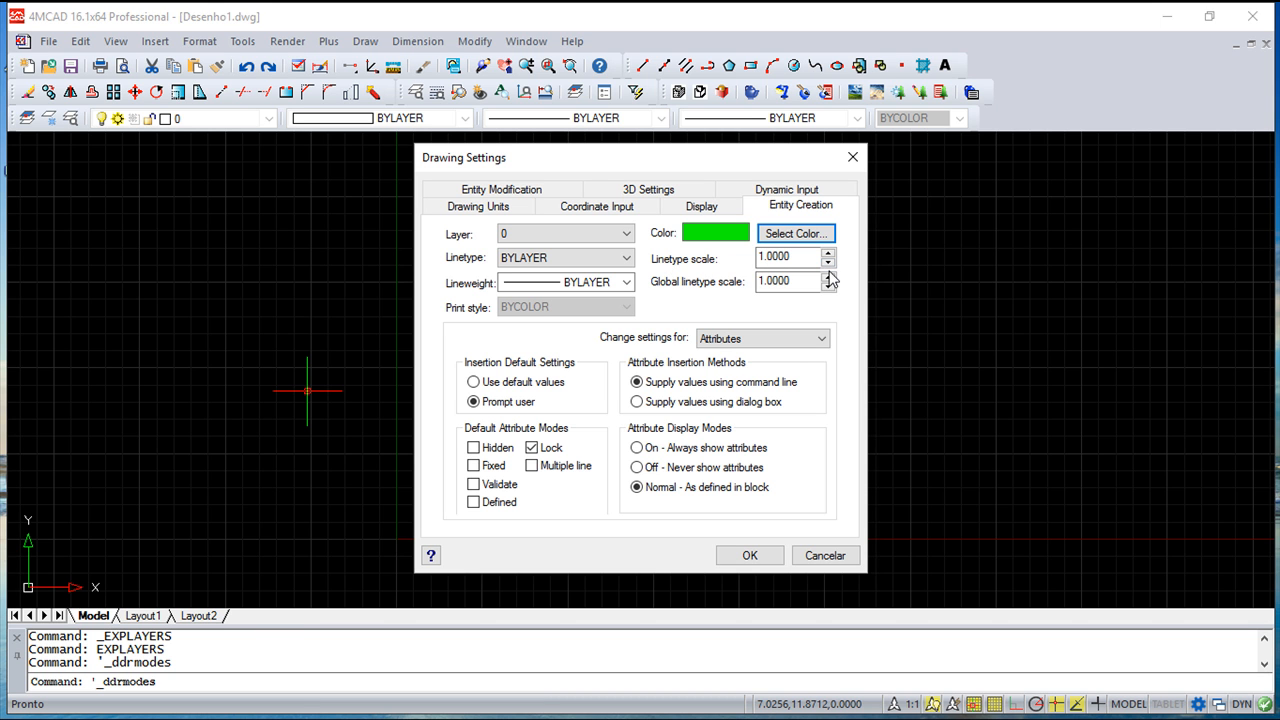
left_click(626, 258)
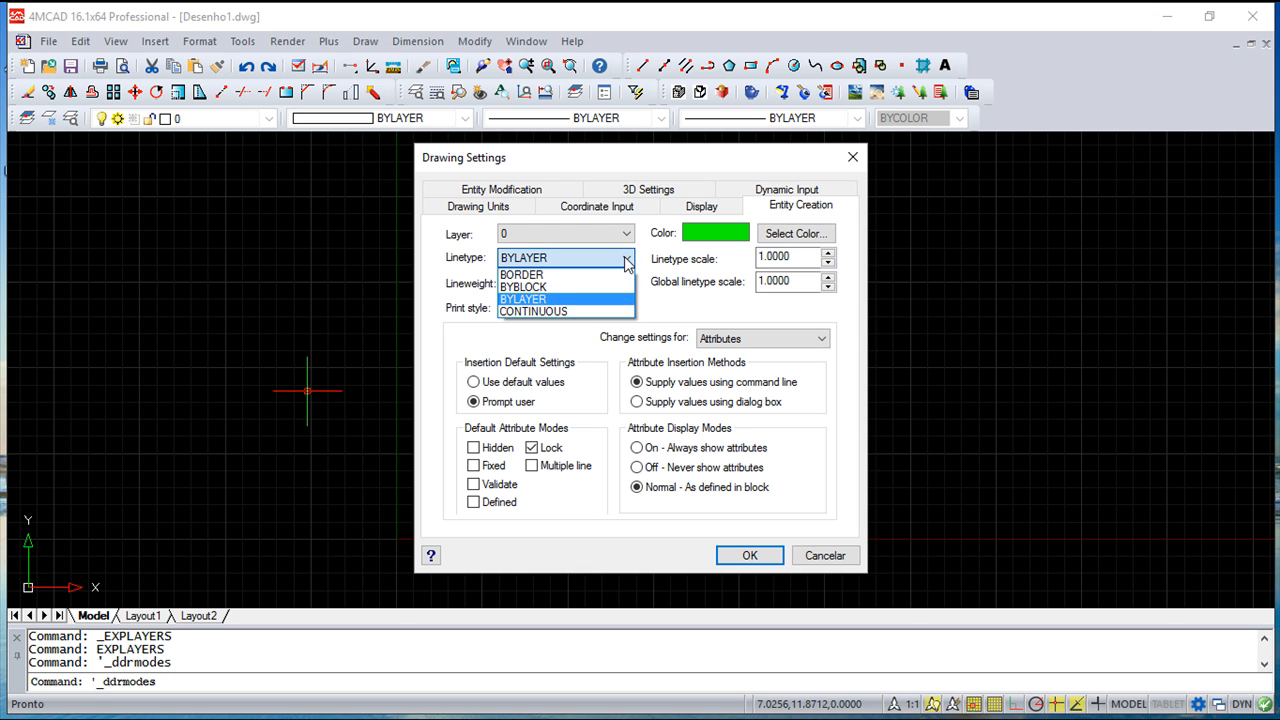
left_click(547, 276)
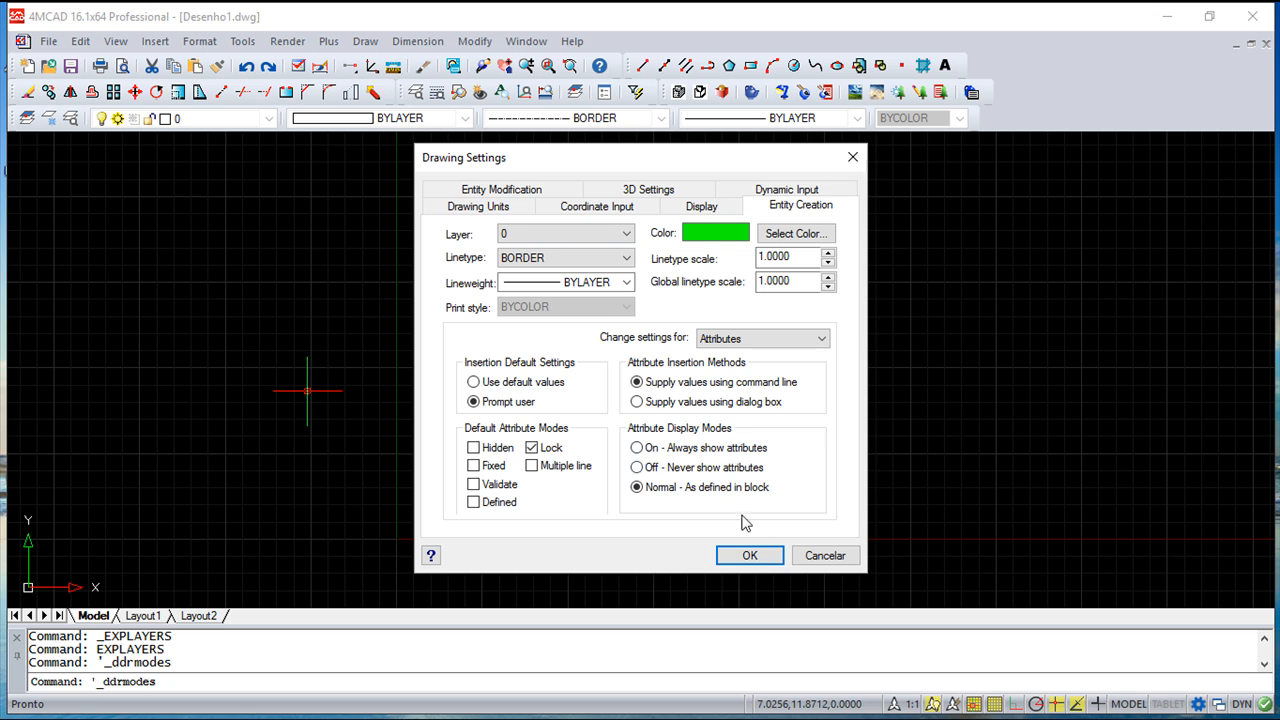
left_click(748, 555)
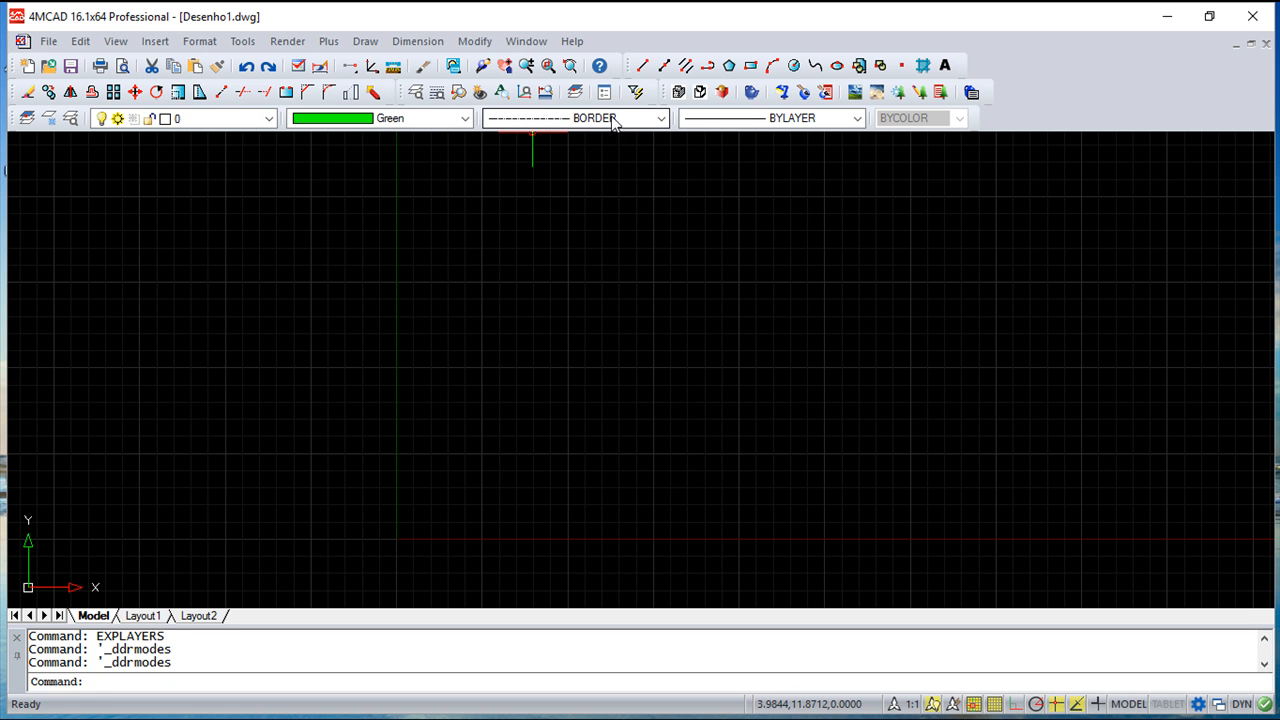
Draw a diagonal line about 16.8 units long, sloping down to the right across the drawing area
left_click(642, 65)
left_click(379, 247)
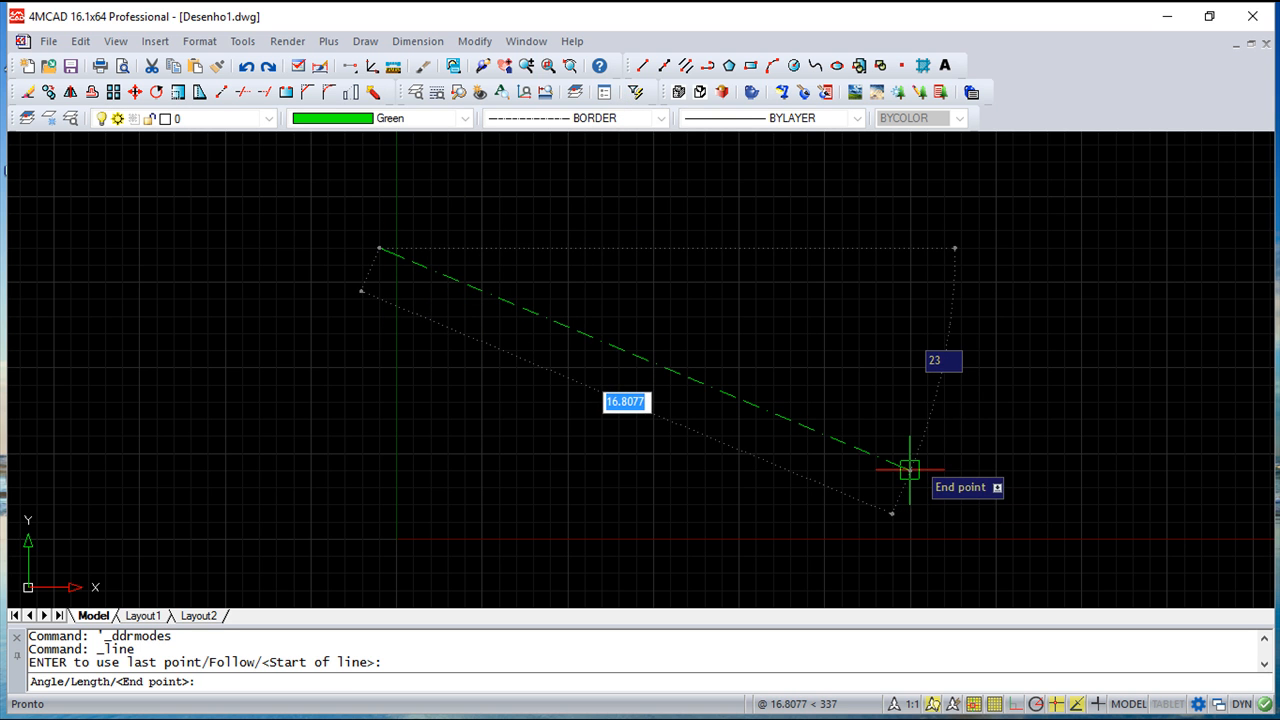
left_click(910, 469)
key("Return")
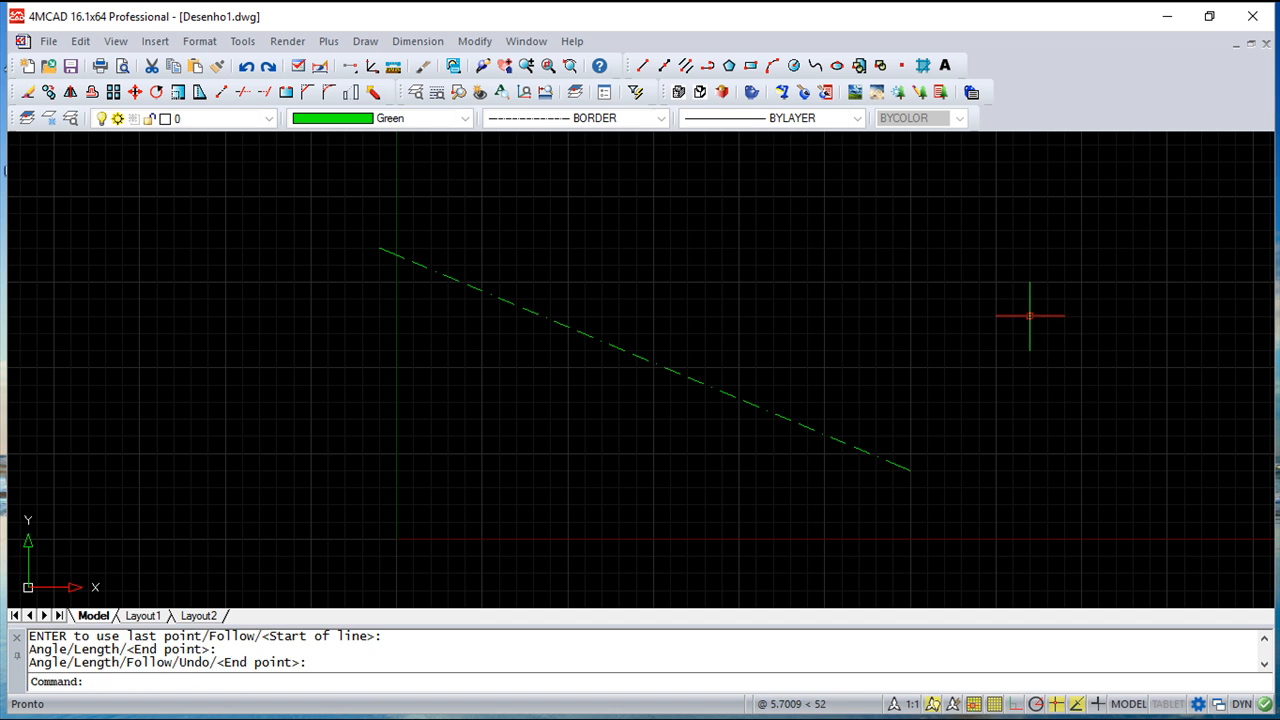
key("Return")
key("Escape")
key("Escape")
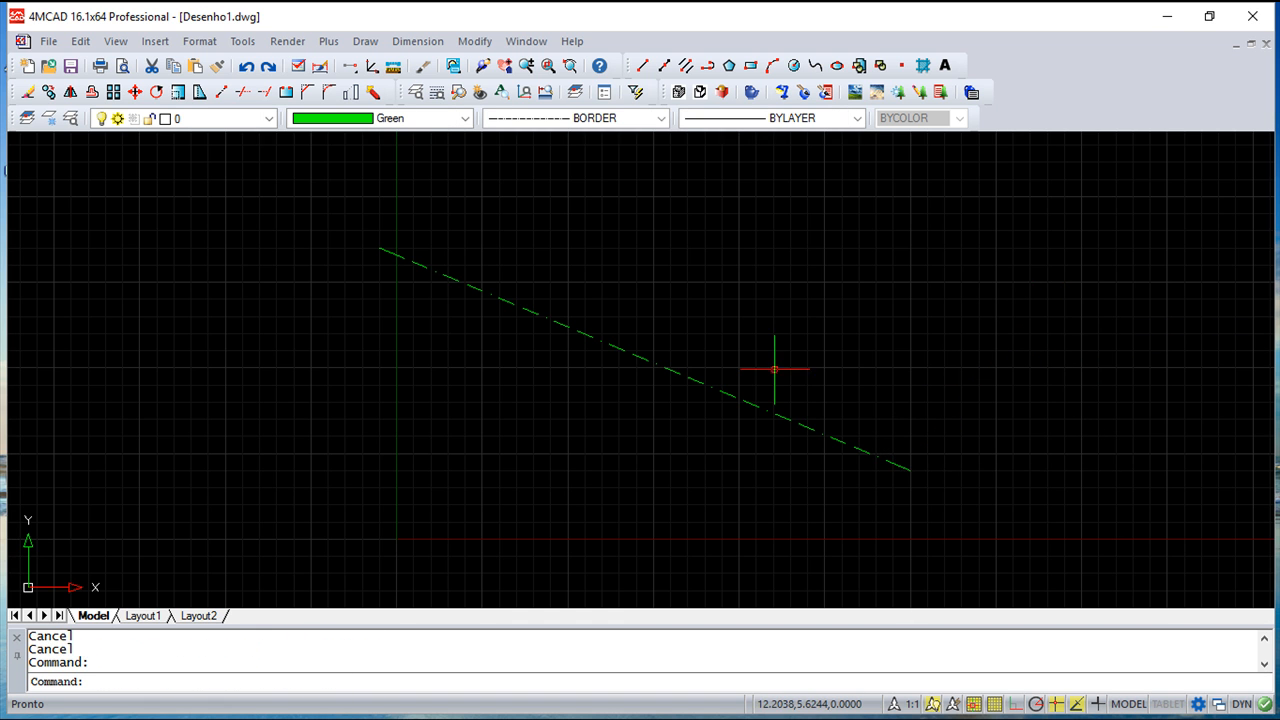
Set the diagonal line's linetype scale to 2 in its properties and deselect it
left_click(641, 356)
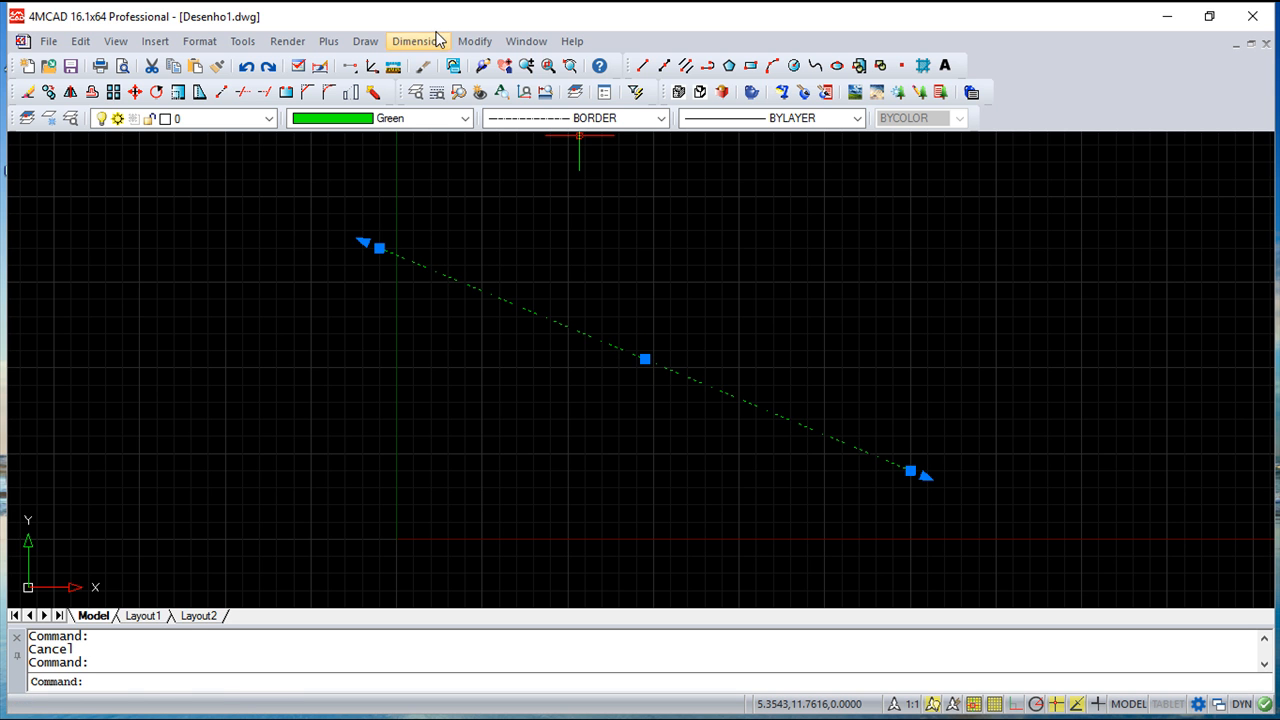
left_click(474, 41)
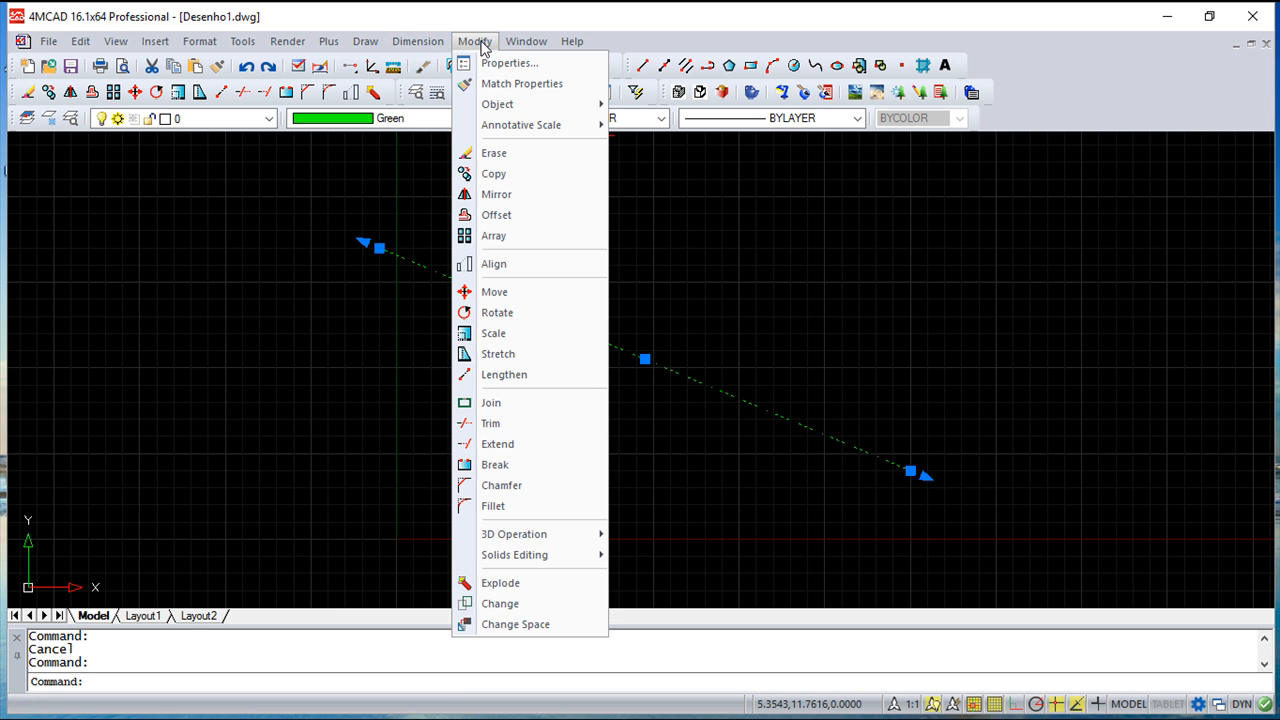
left_click(495, 61)
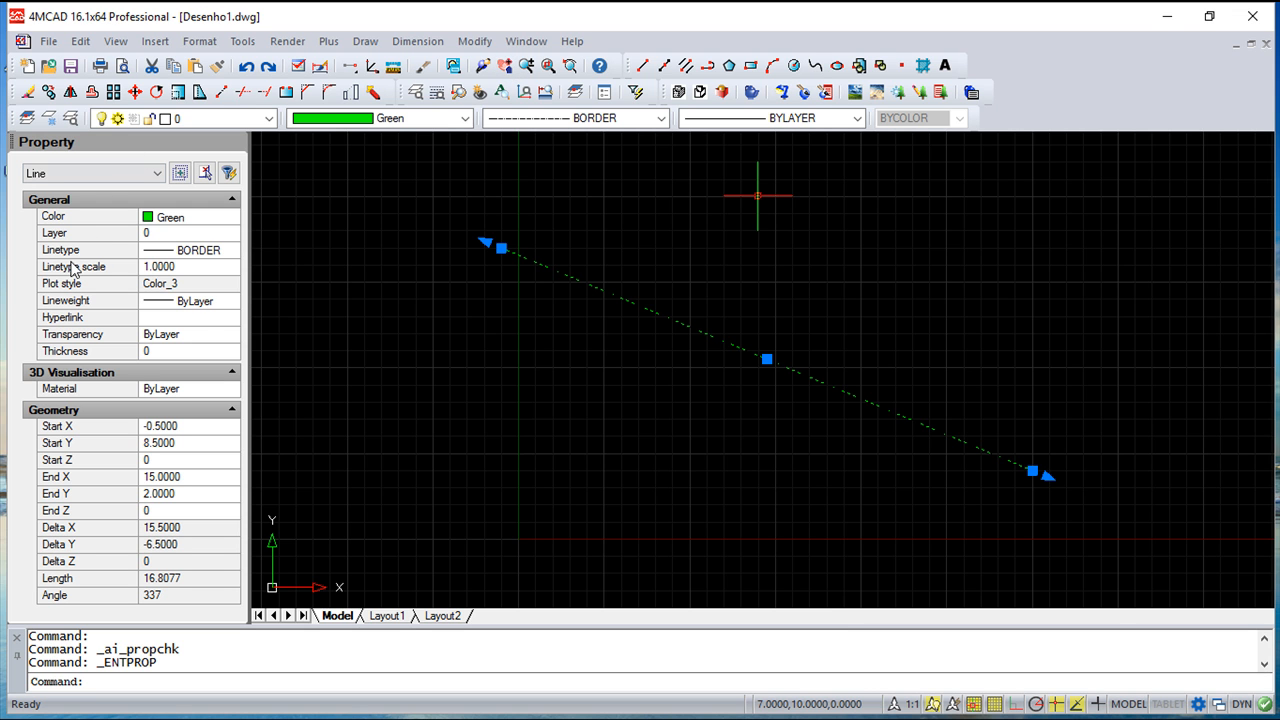
left_click(179, 273)
left_click(178, 266)
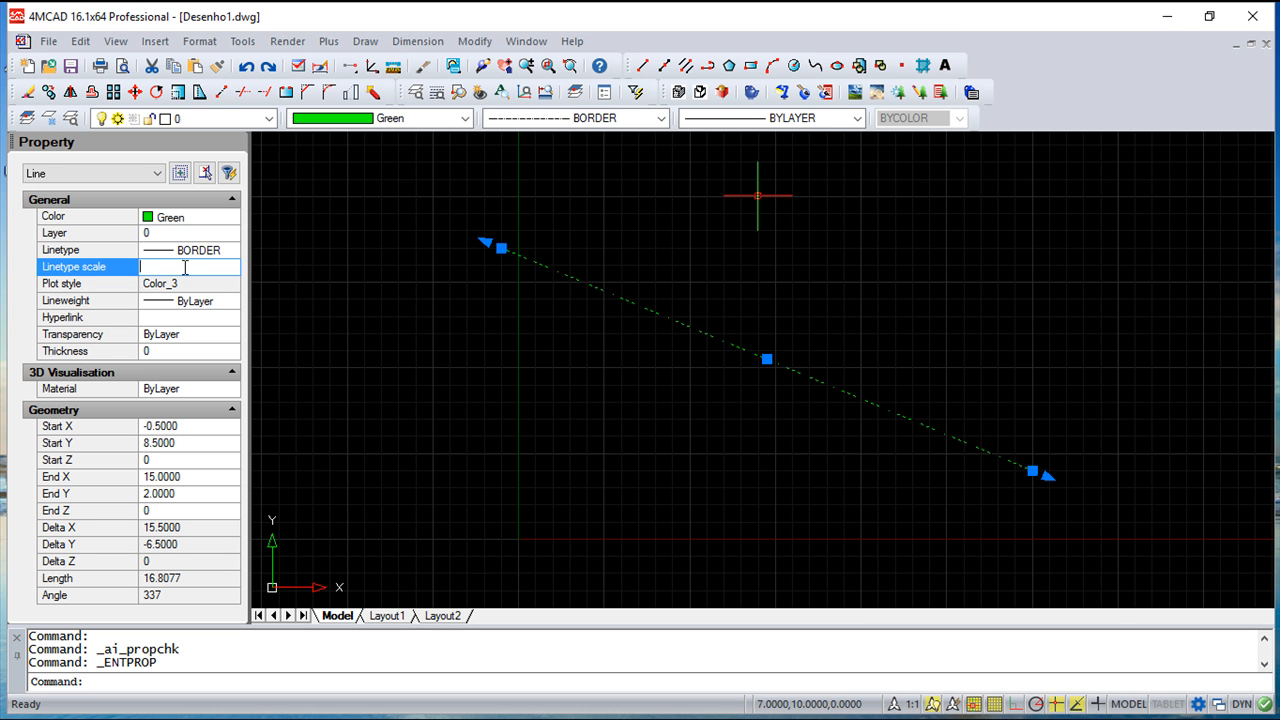
key("Return")
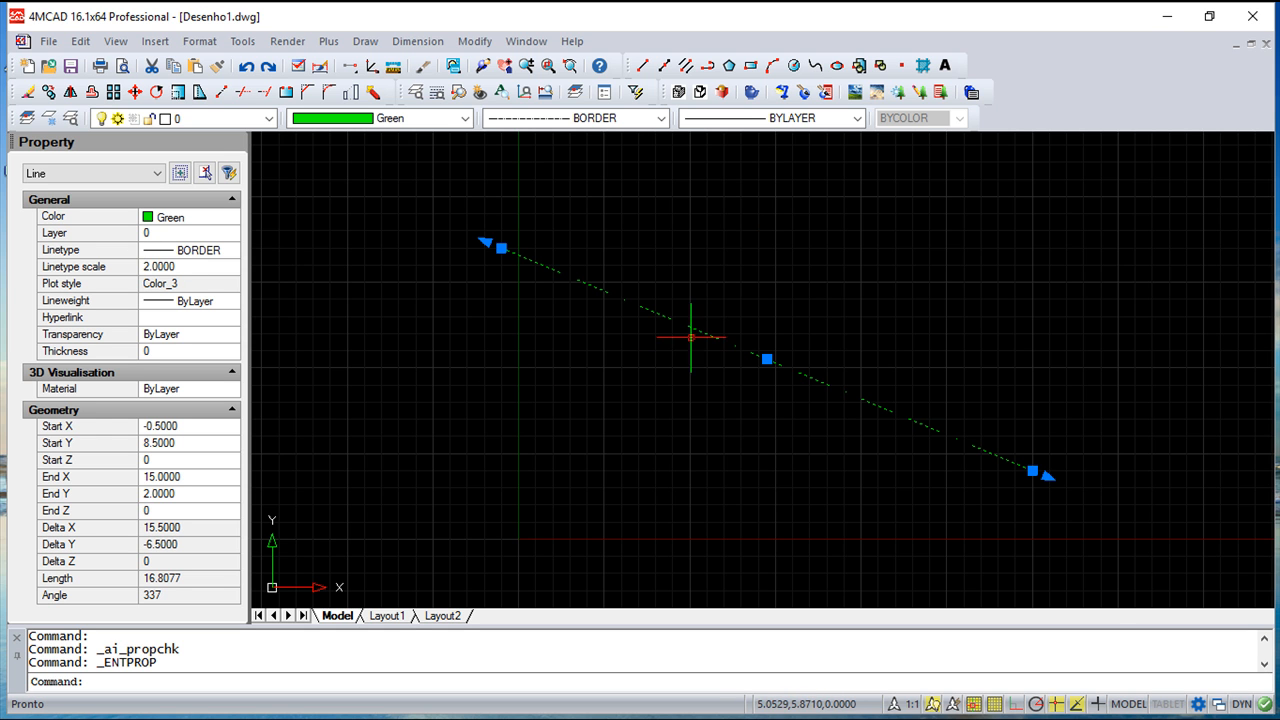
left_click(236, 143)
key("Escape")
key("Escape")
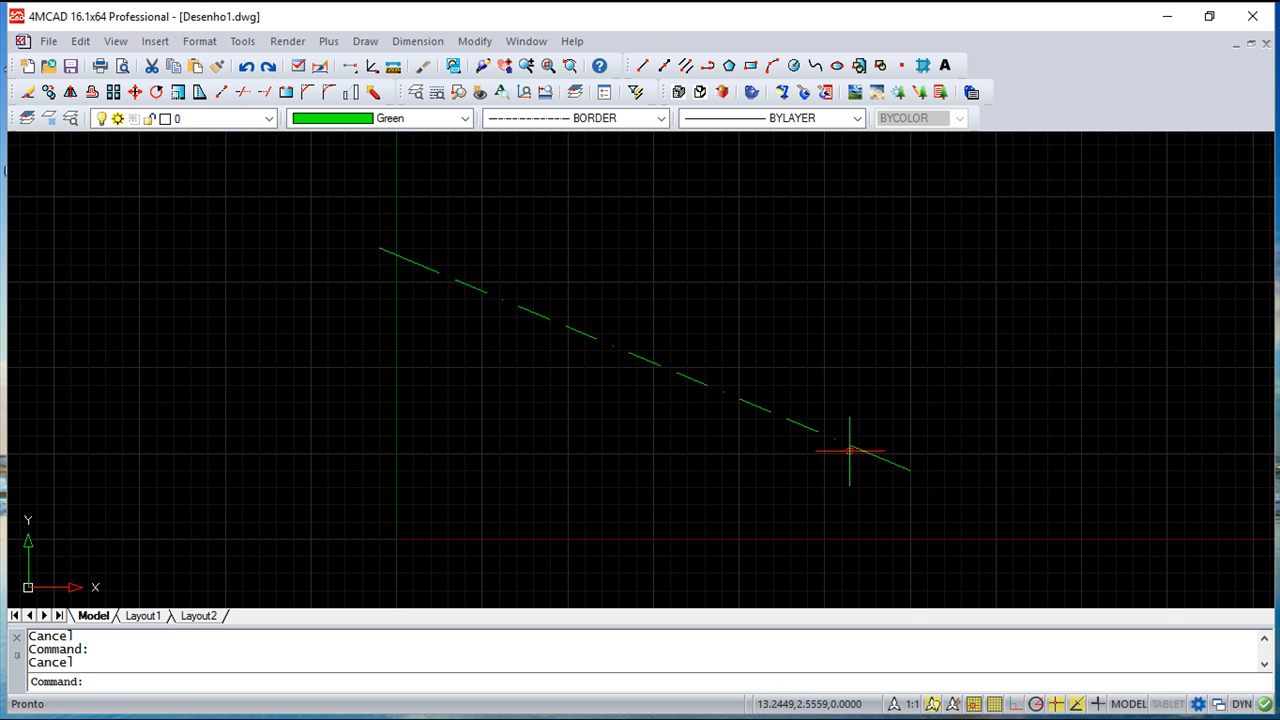
Set the display precision of the decimal linear units to 2 in the Drawing Aids settings
left_click(244, 42)
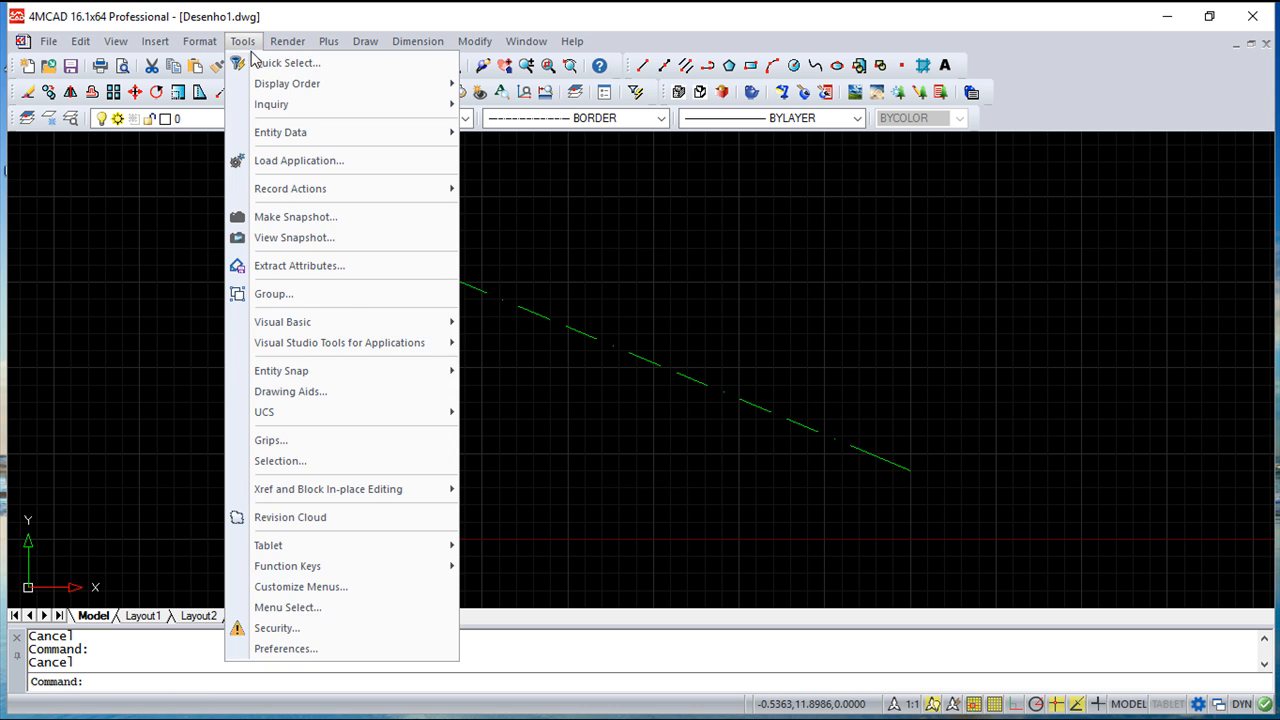
left_click(341, 392)
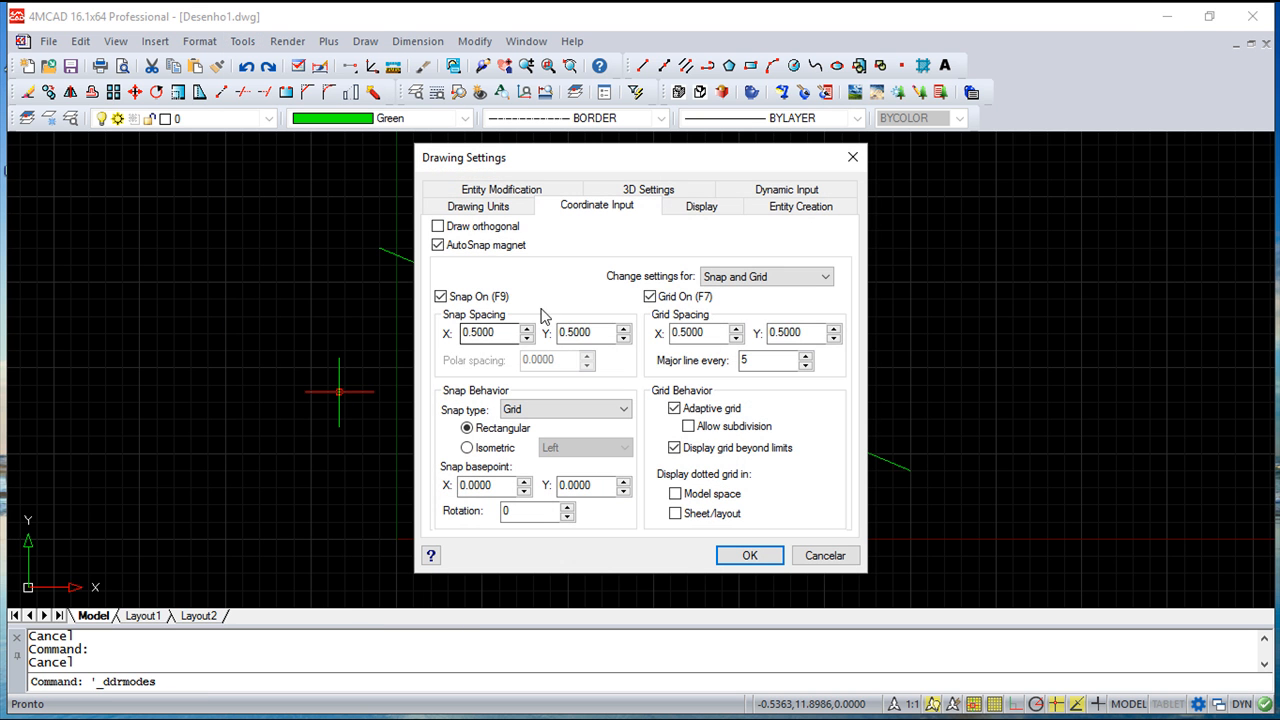
left_click(802, 208)
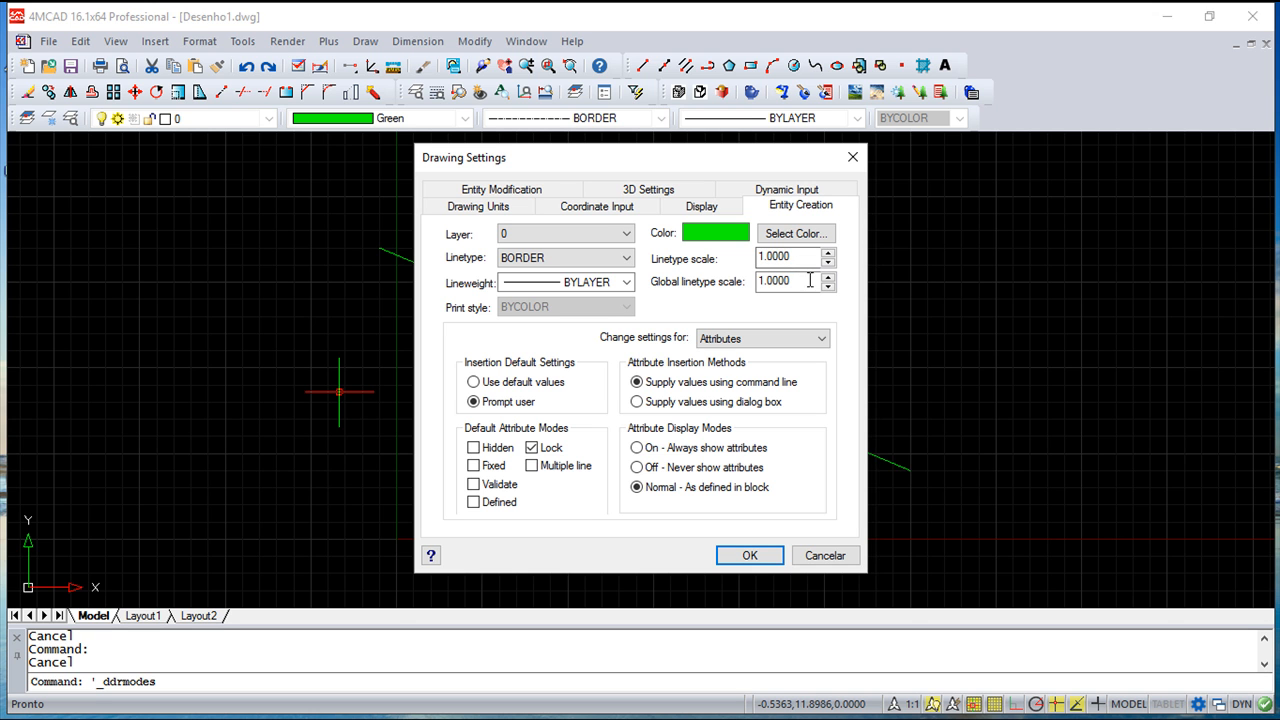
left_click(703, 209)
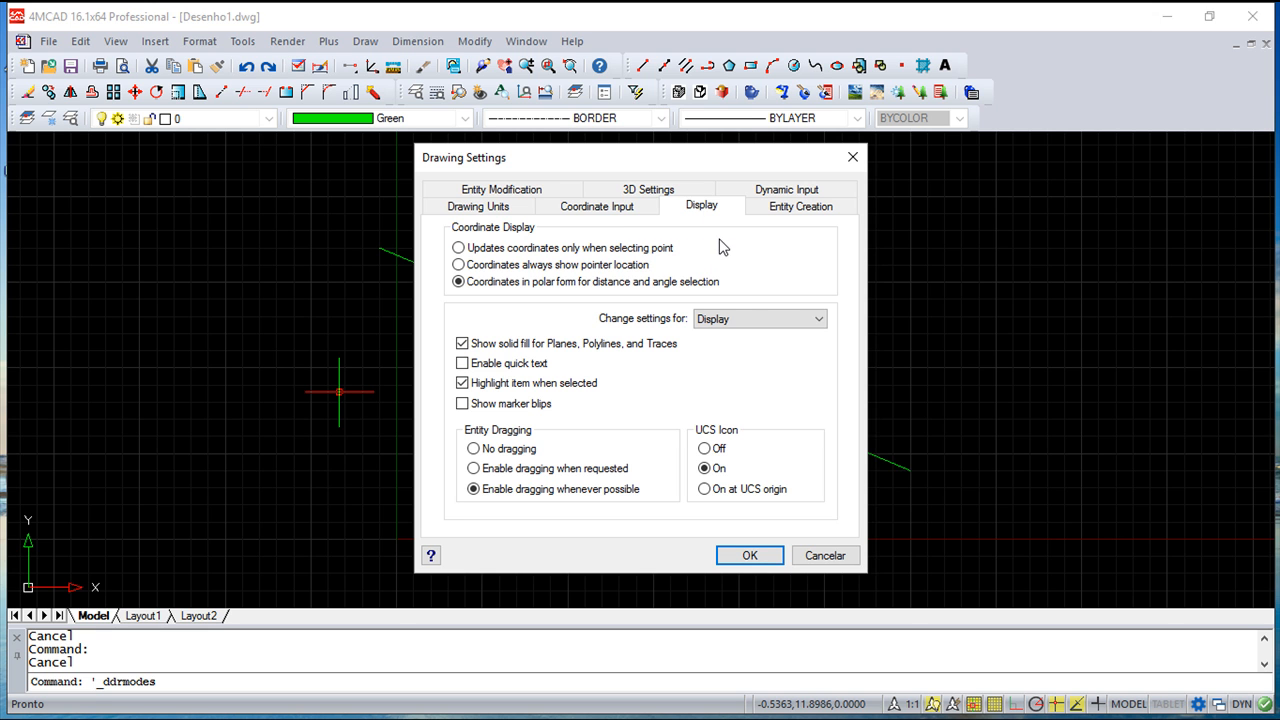
left_click(488, 210)
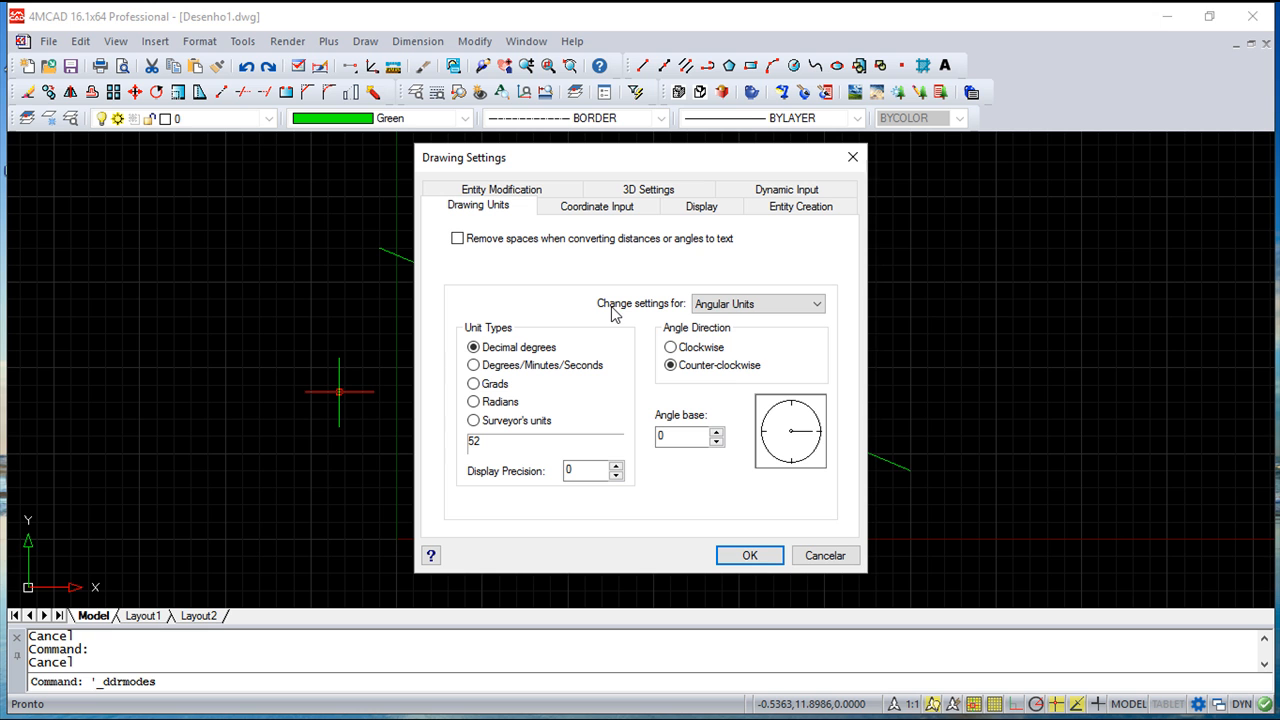
left_click(817, 306)
left_click(748, 334)
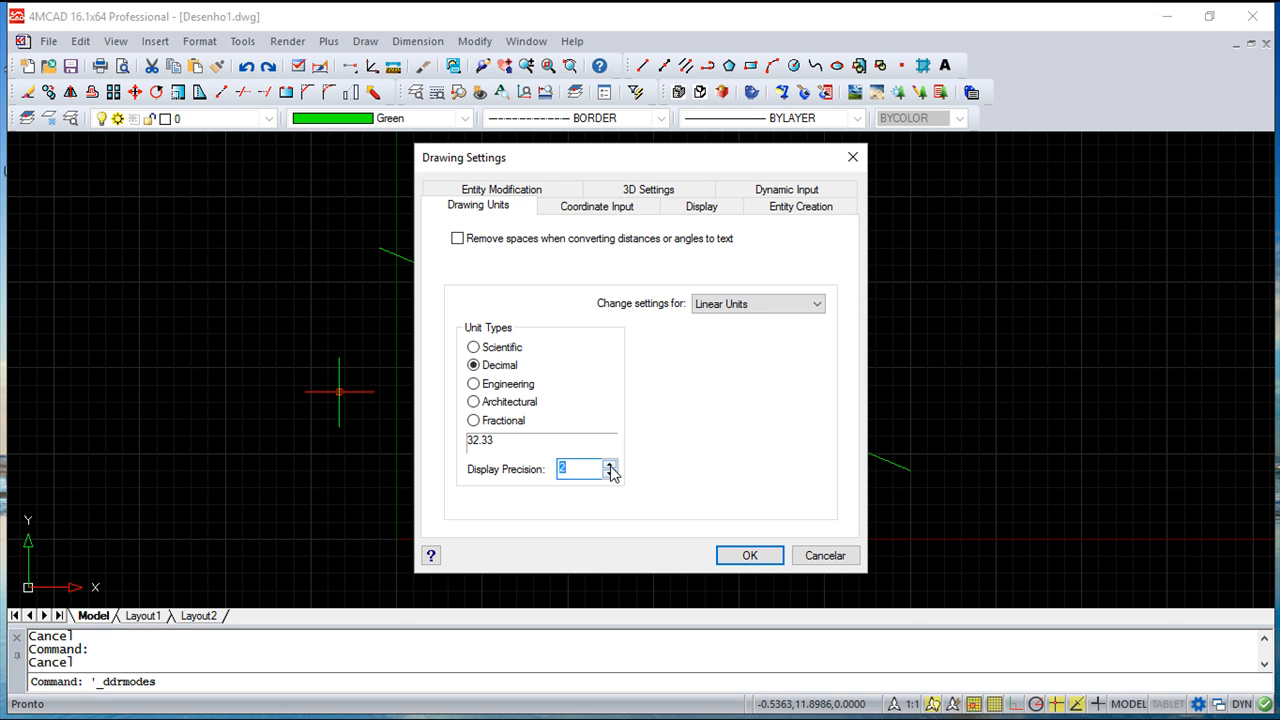
Set the display precision of the angular units to two decimal places, keeping decimal degrees
left_click(817, 306)
left_click(734, 318)
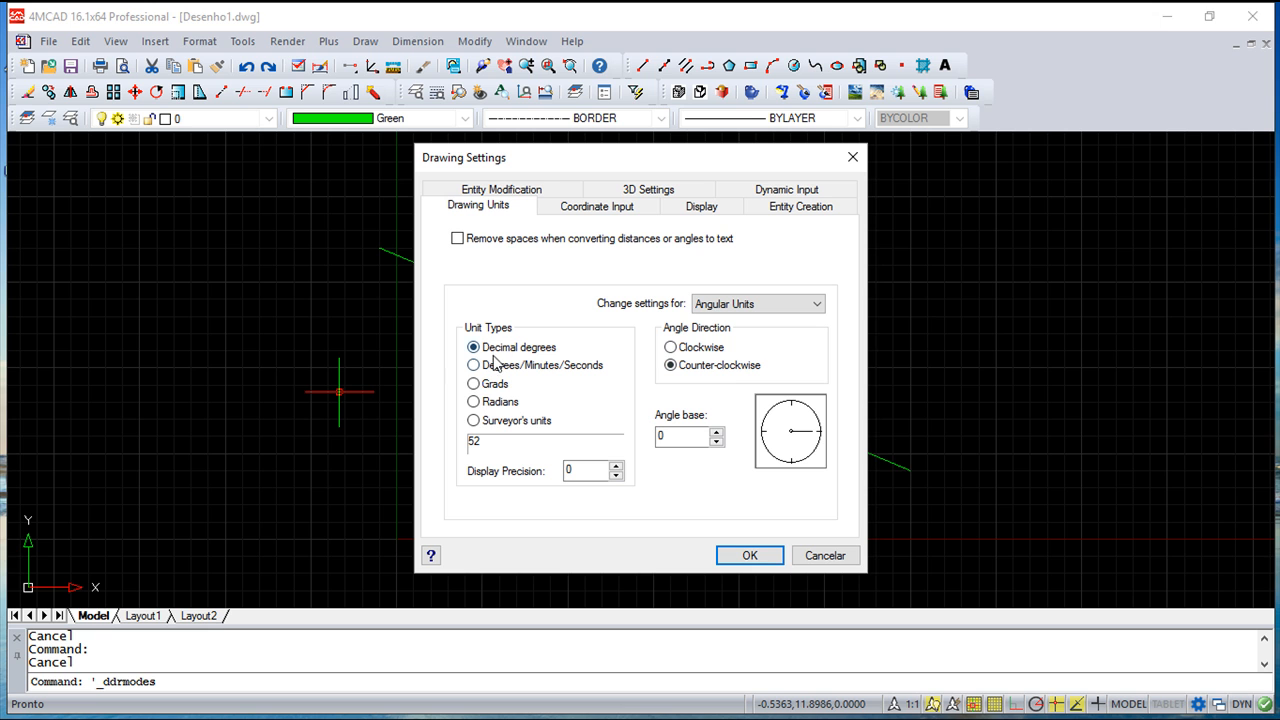
left_click(616, 465)
left_click(616, 465)
left_click(616, 465)
Review the display and entity modification settings, and examine the default text height and style for new entities
left_click(704, 208)
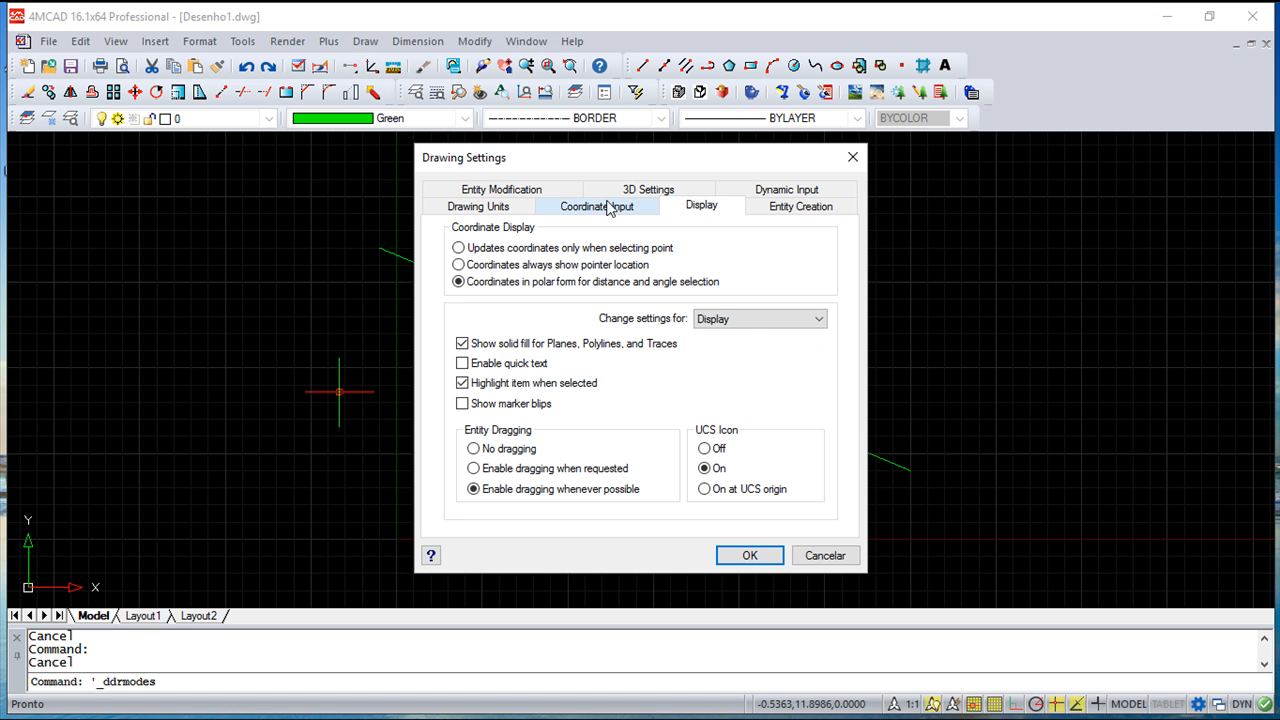
left_click(518, 190)
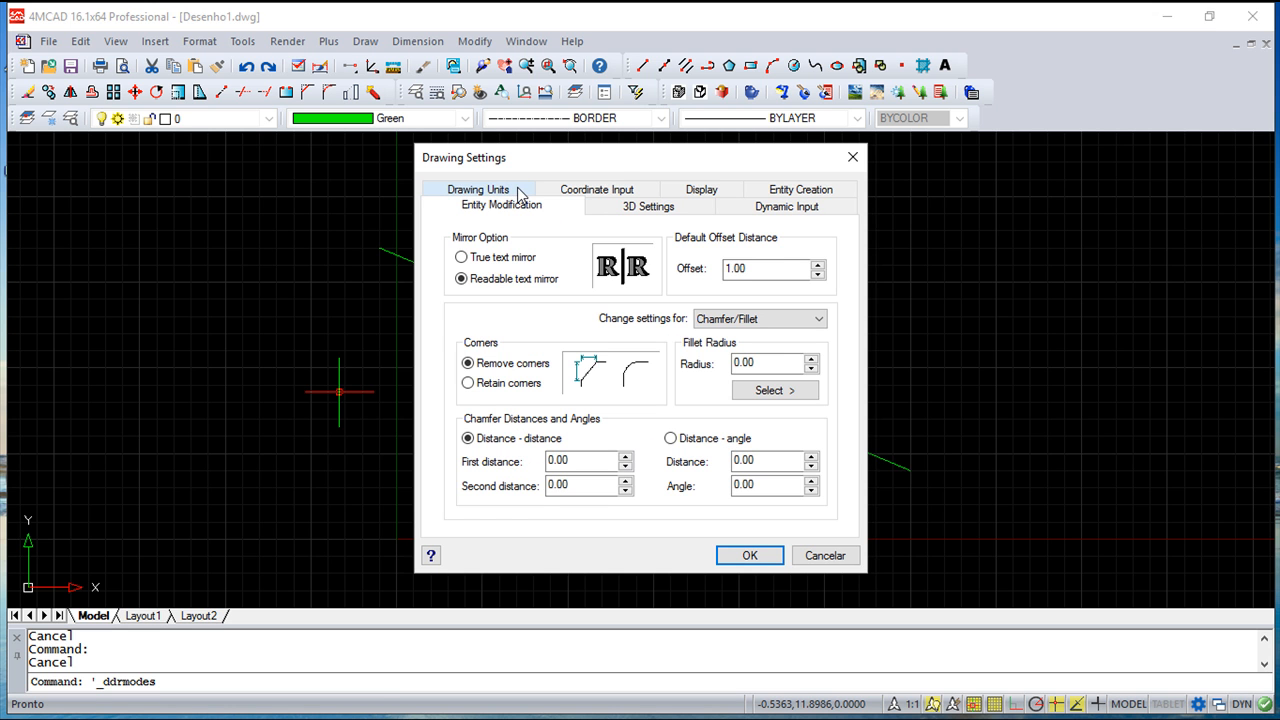
left_click(785, 189)
left_click(820, 339)
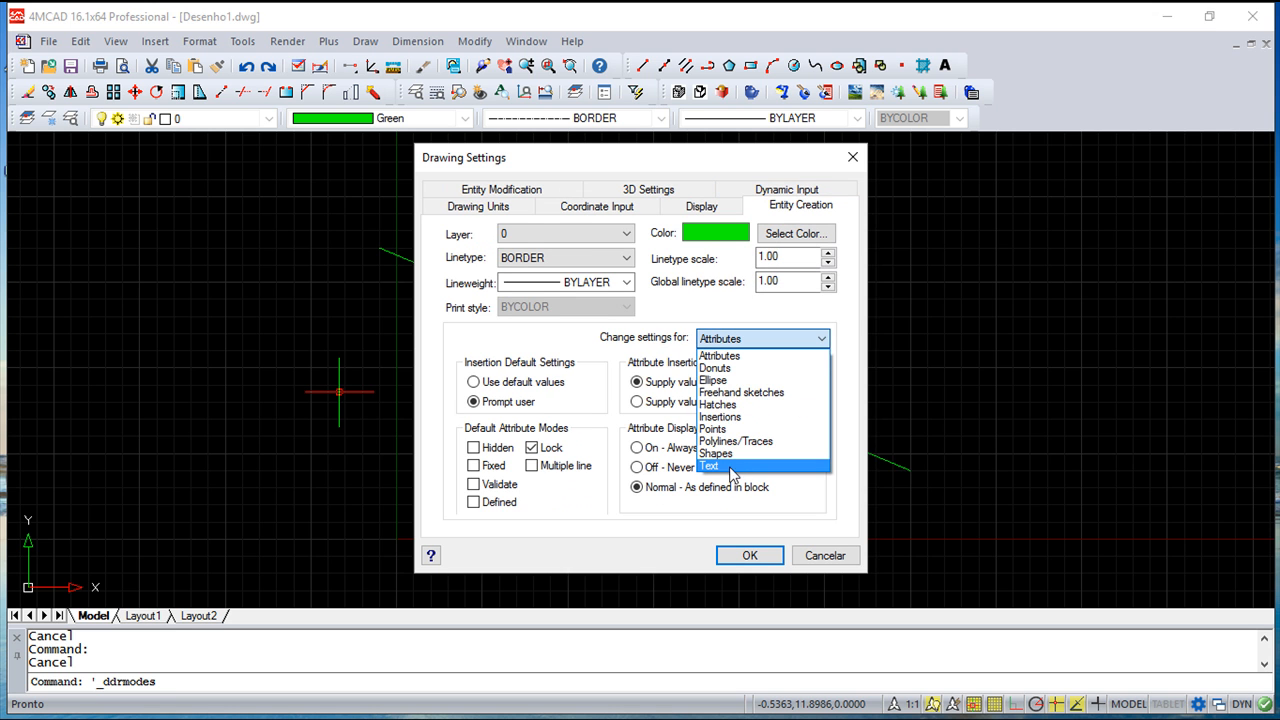
left_click(733, 469)
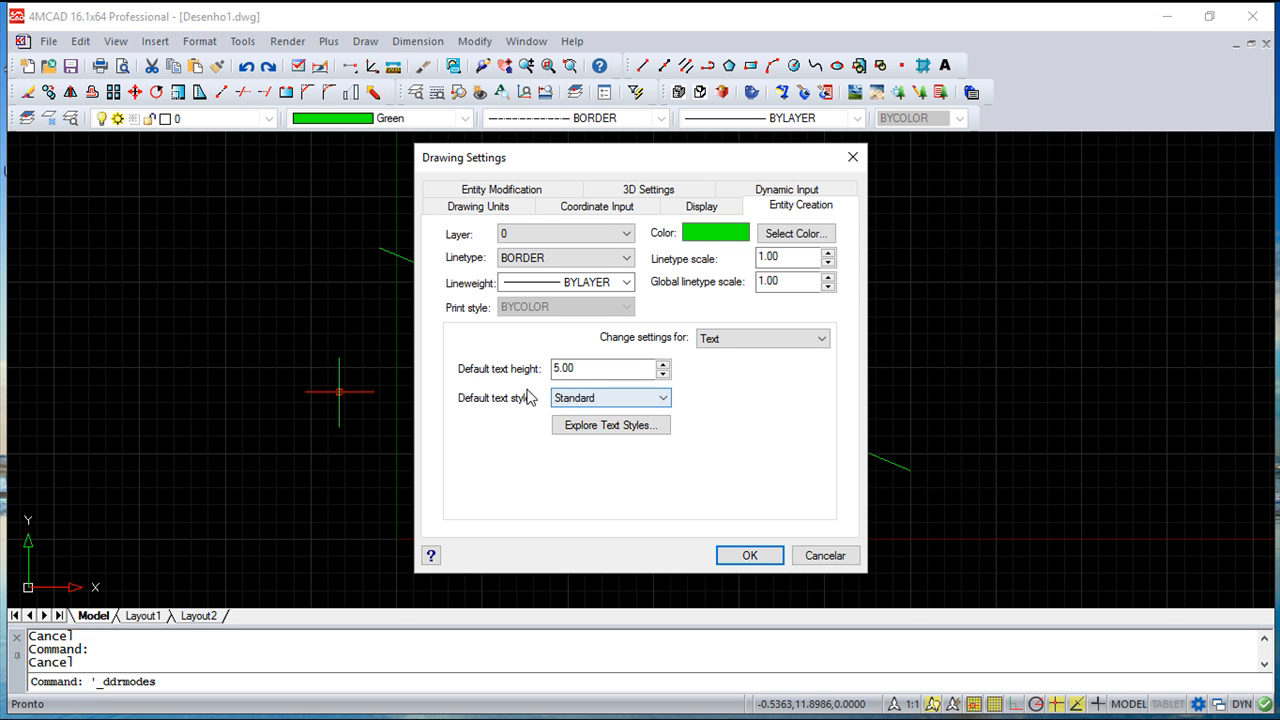
left_click(577, 370)
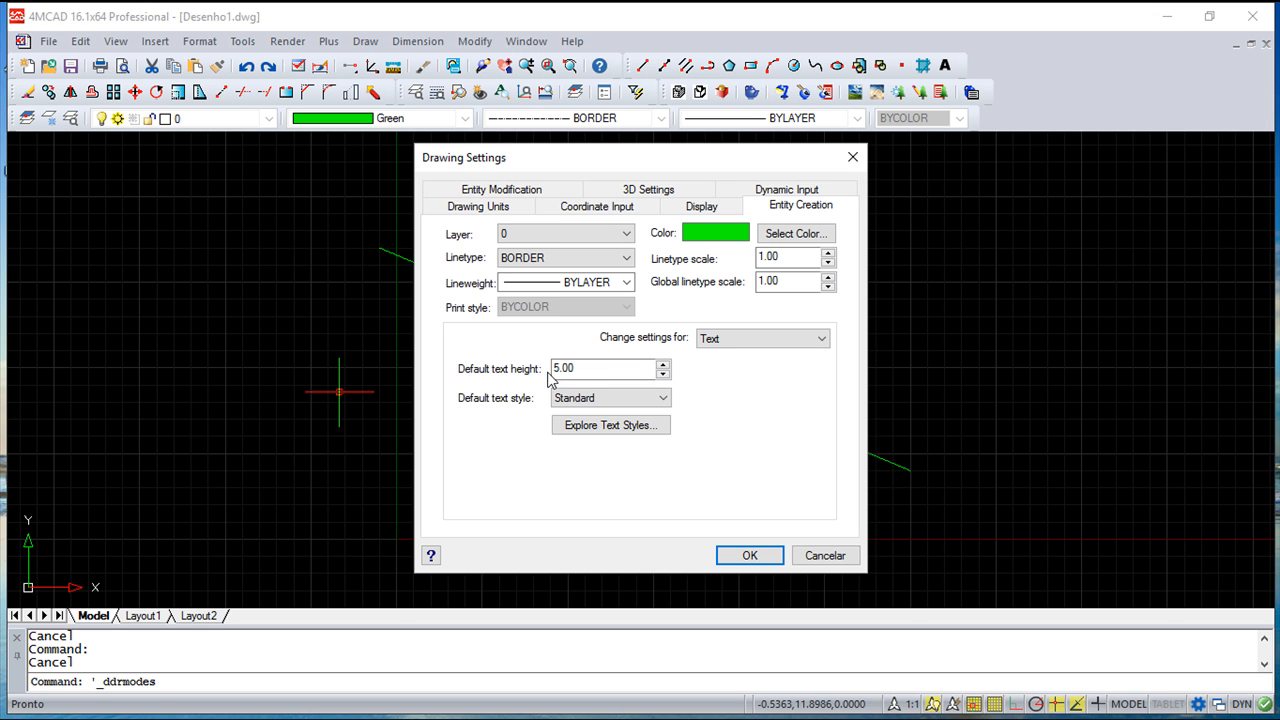
left_click(821, 340)
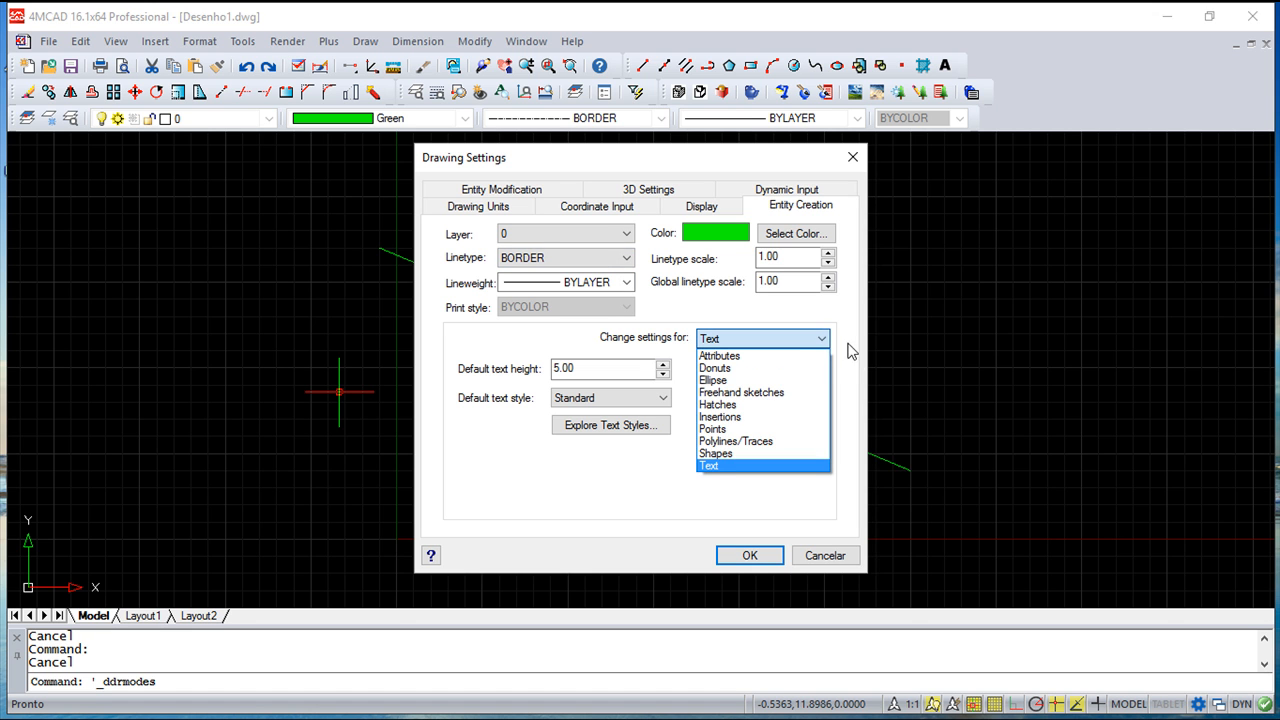
left_click(837, 351)
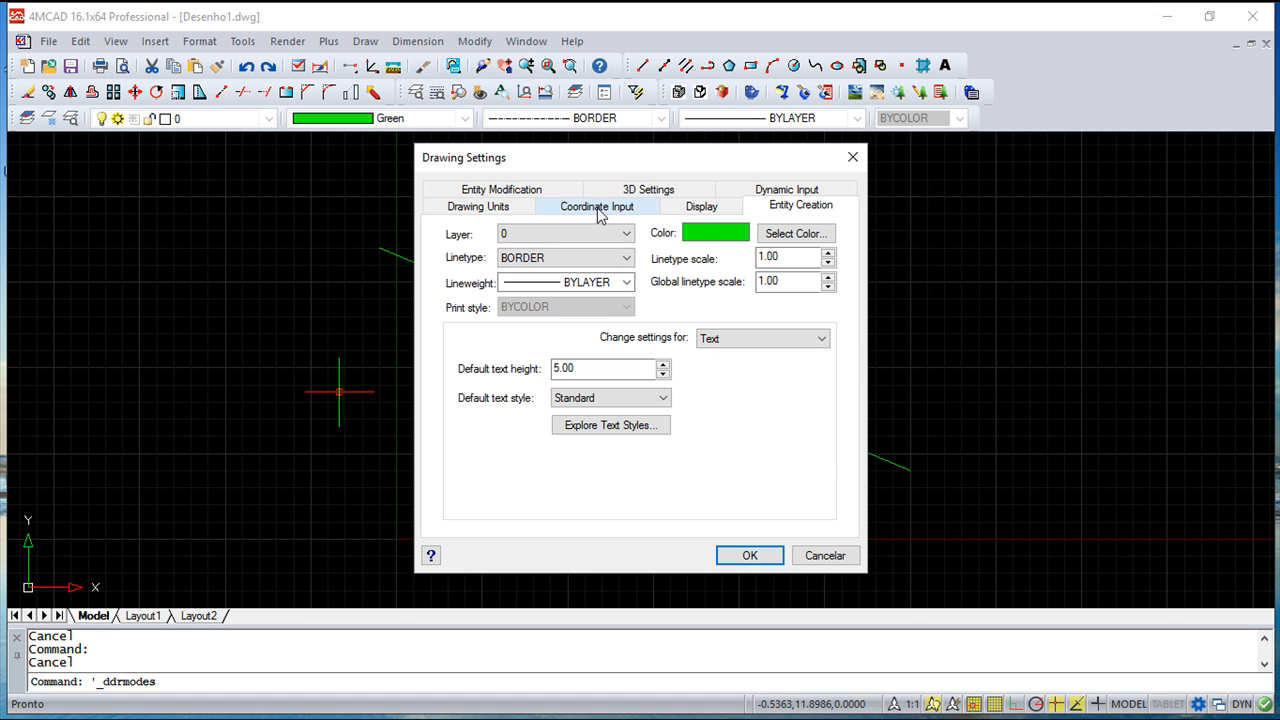
Look through the entity modification and coordinate input settings and the entity types offered in the entity creation settings
left_click(493, 192)
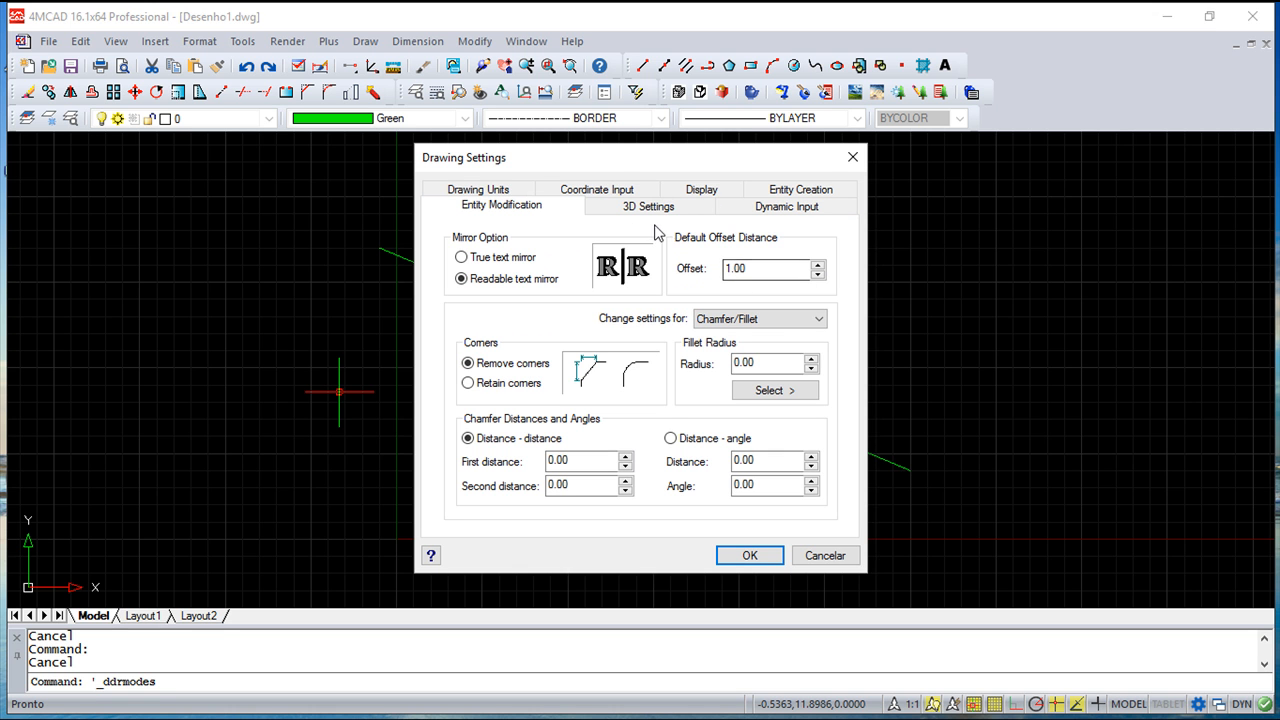
left_click(599, 192)
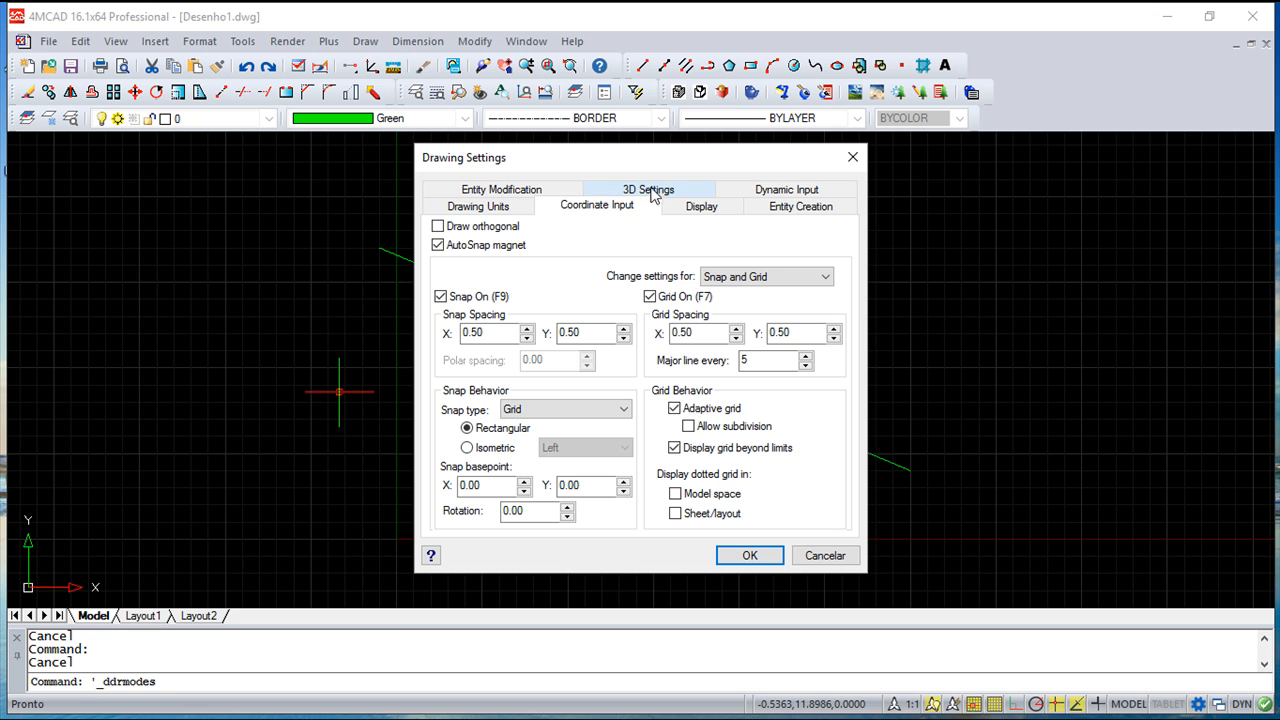
left_click(794, 204)
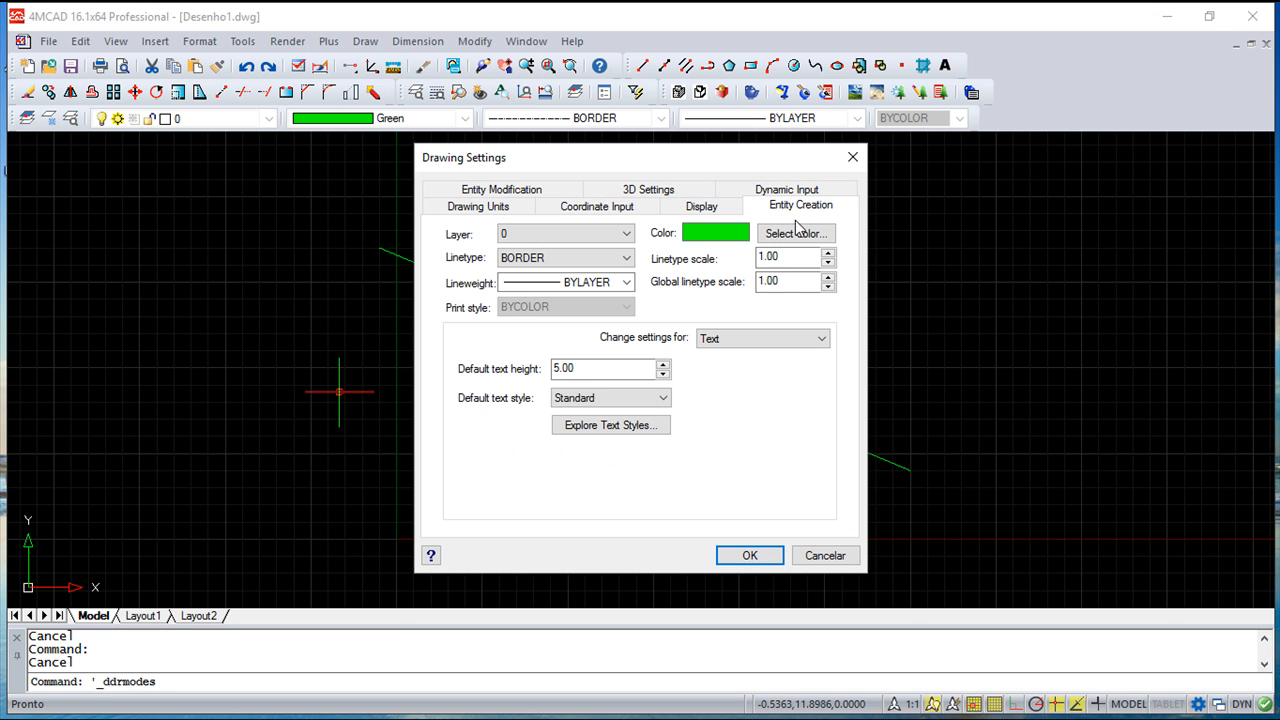
left_click(821, 339)
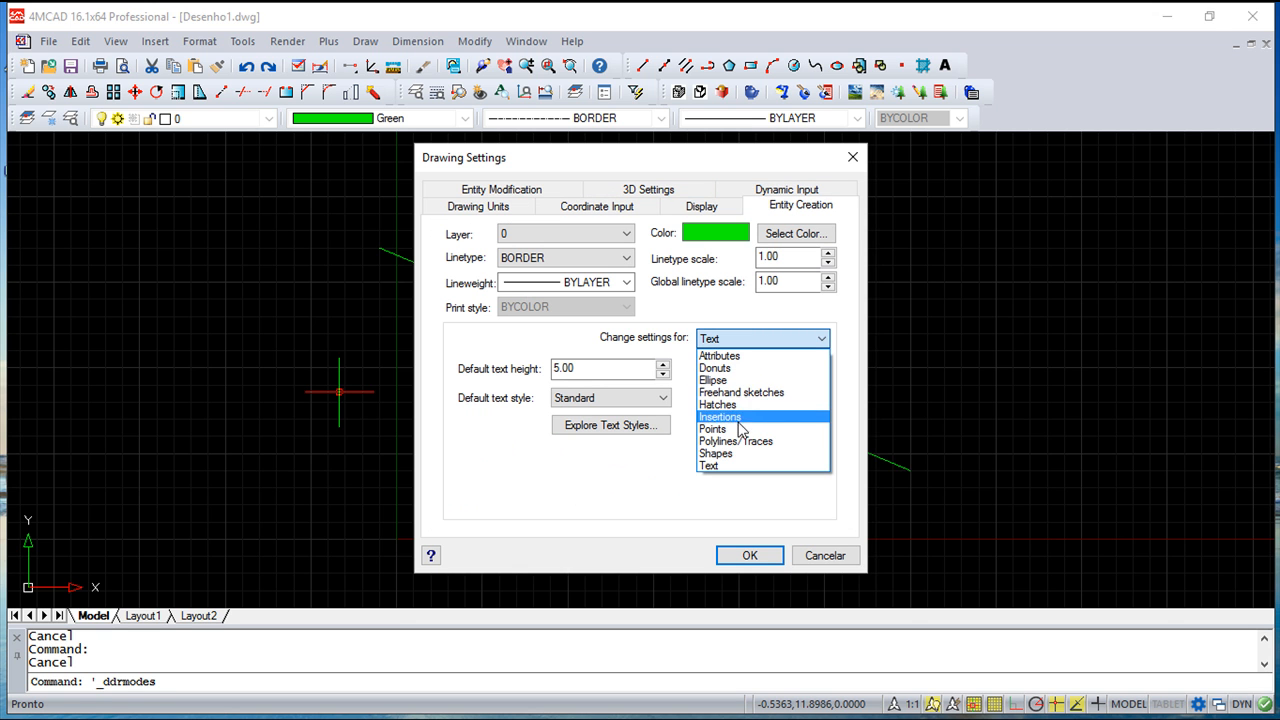
left_click(700, 210)
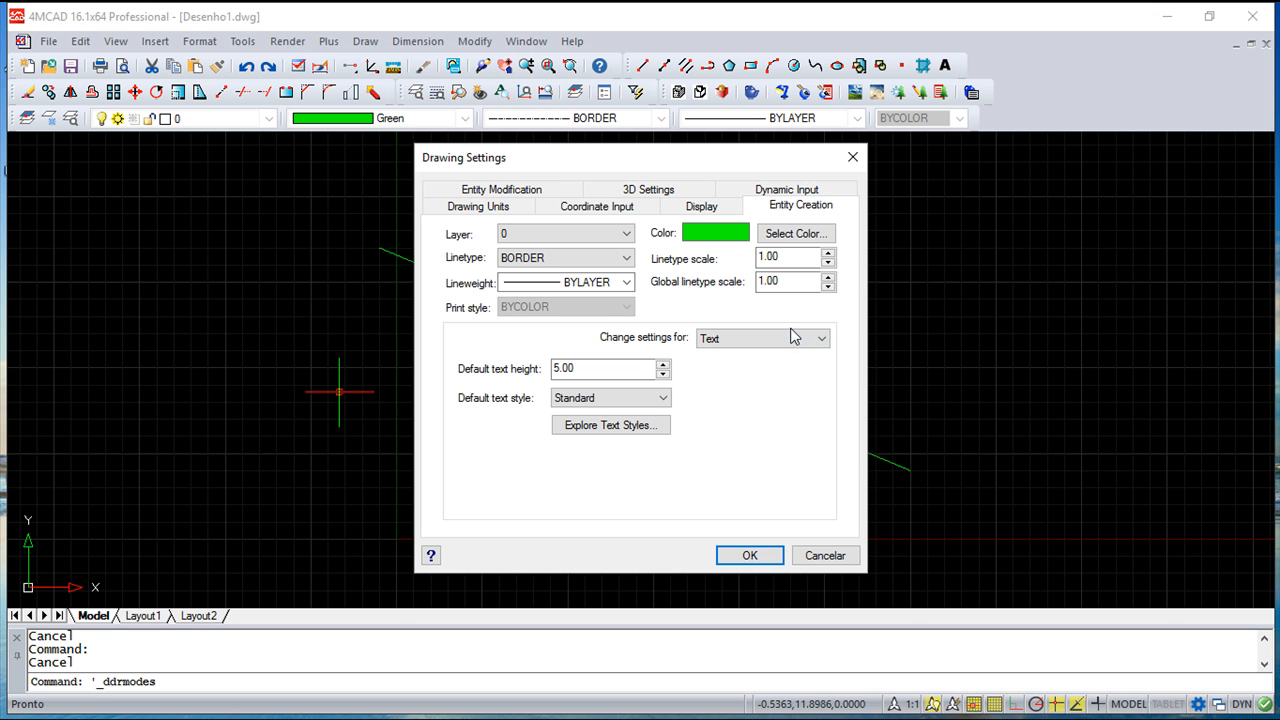
left_click(821, 342)
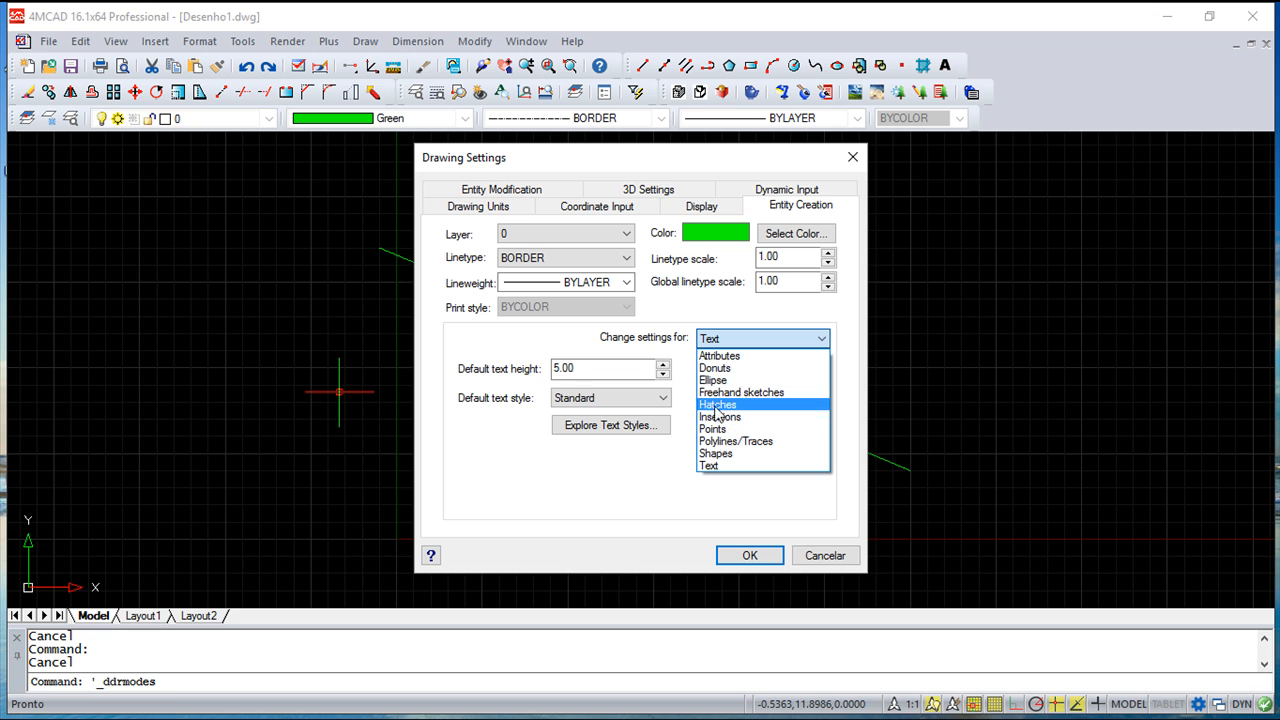
left_click(662, 472)
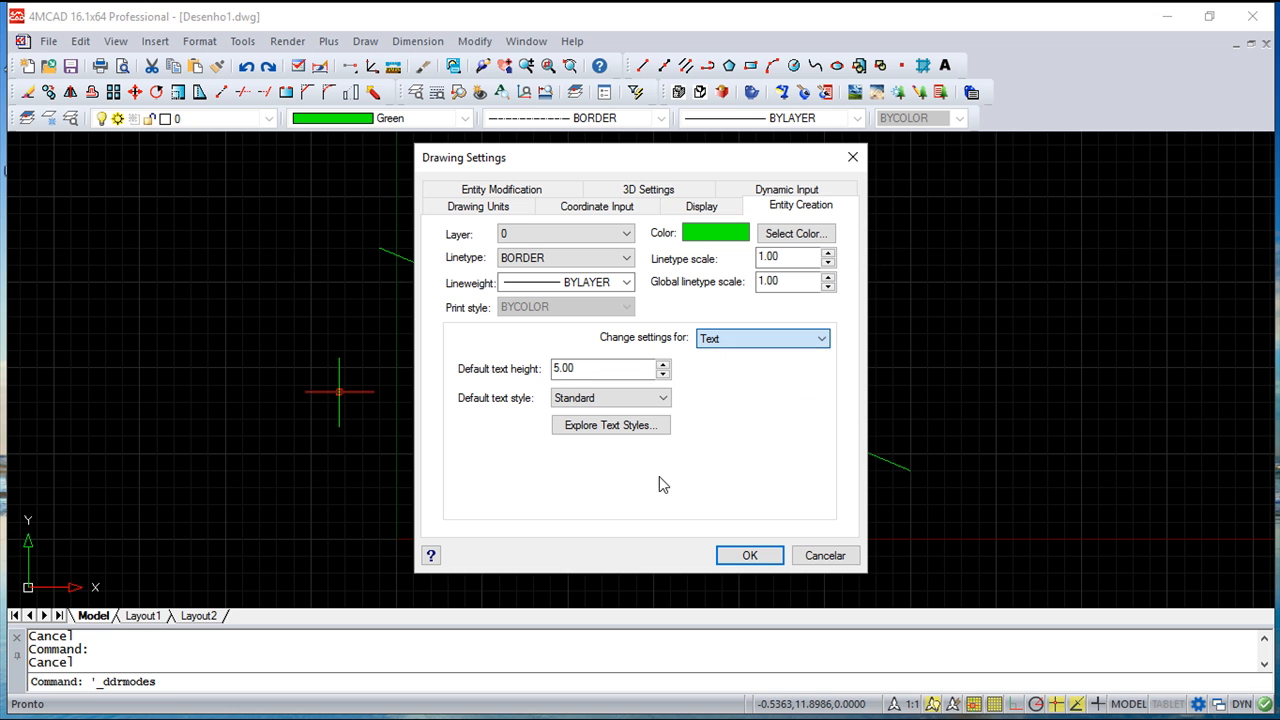
Set the drawing limits' upper right corner to X 420 and Y 297 in the display settings and apply the settings
left_click(701, 206)
left_click(818, 320)
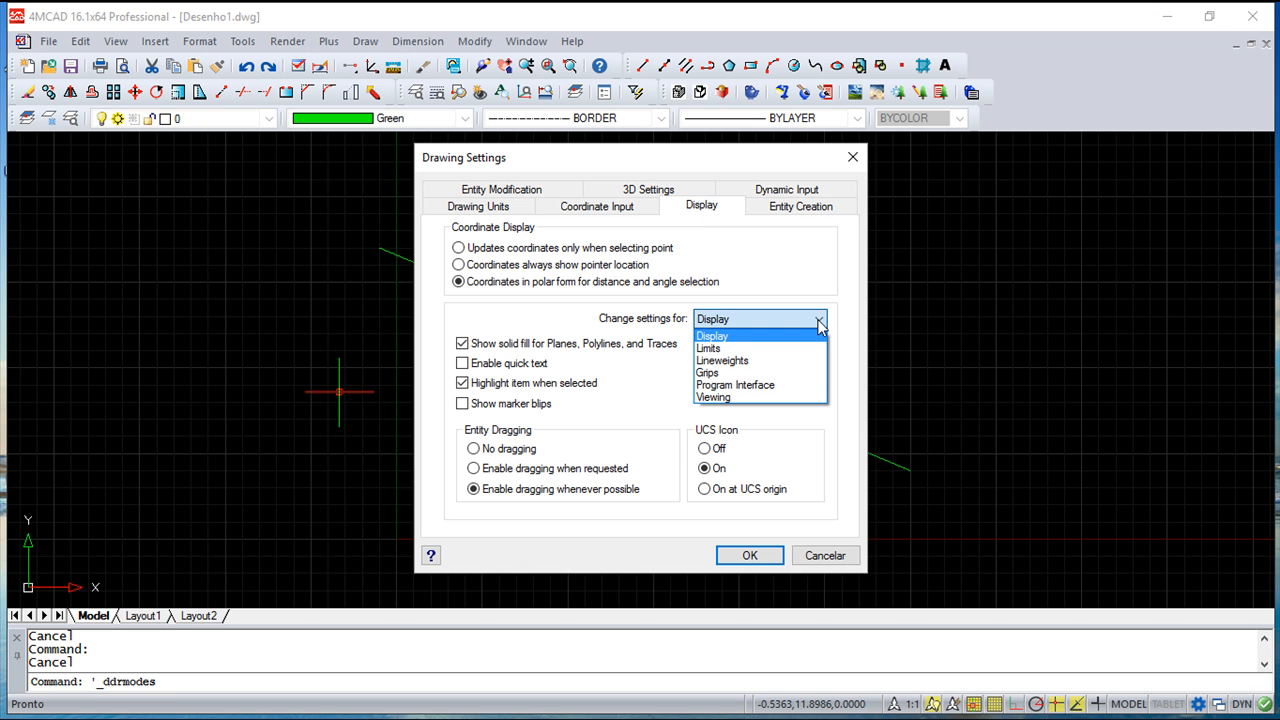
left_click(737, 349)
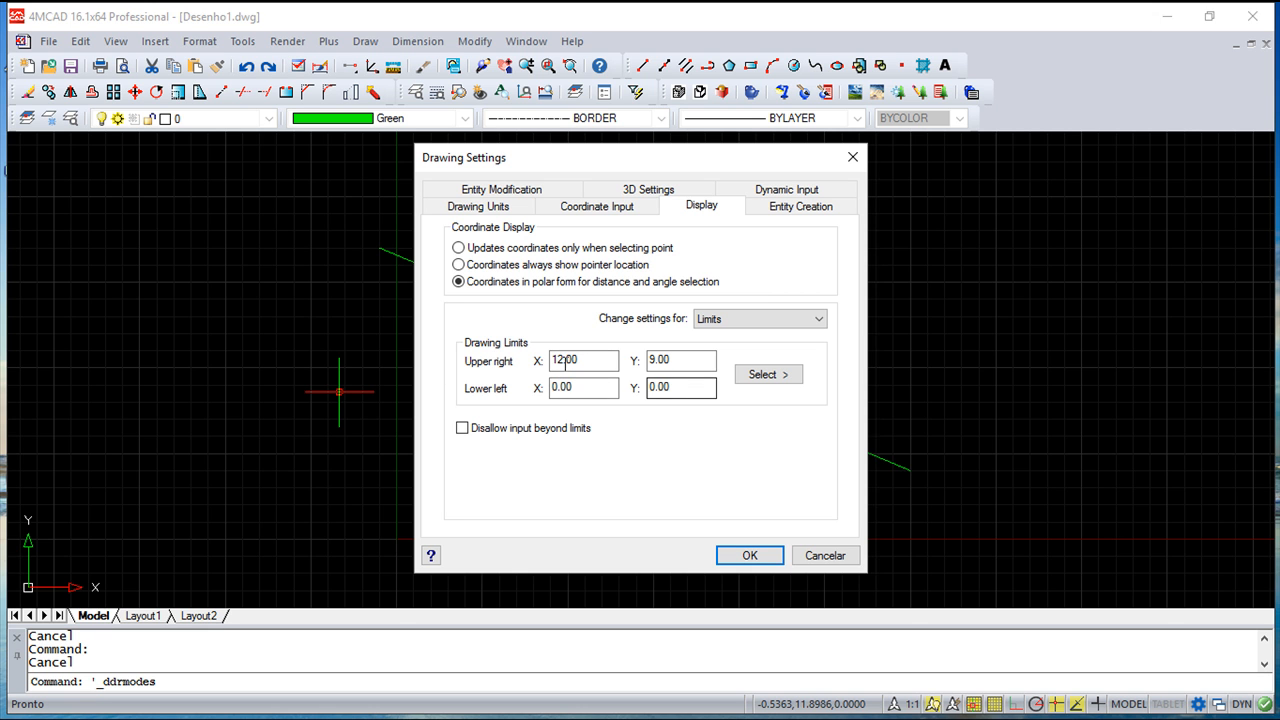
left_click_drag(587, 361, 538, 360)
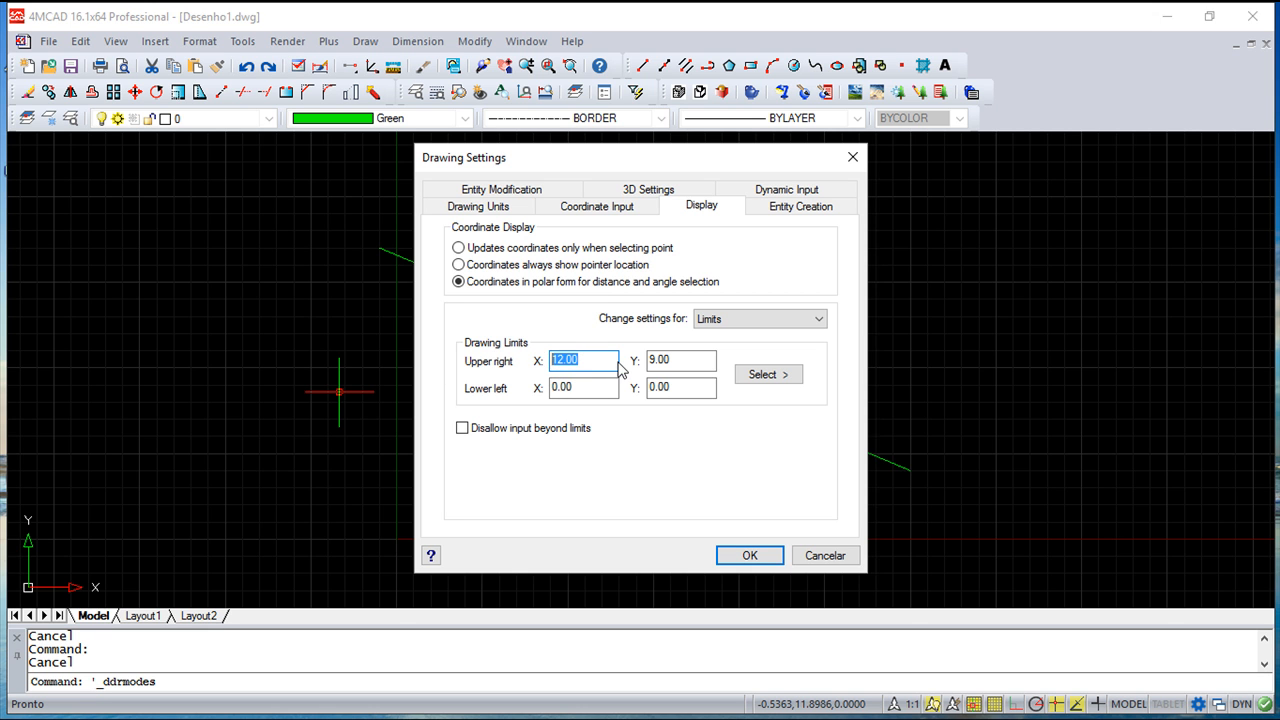
type("420")
key("Tab")
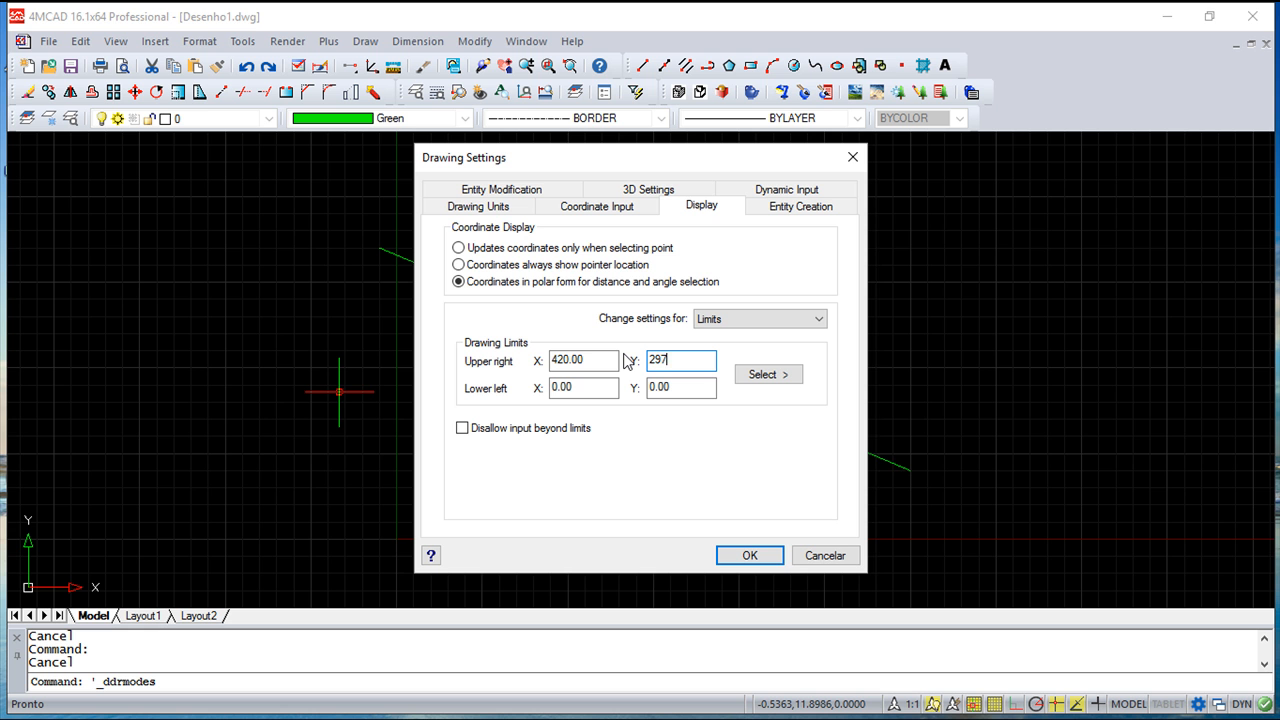
type("297")
left_click(749, 555)
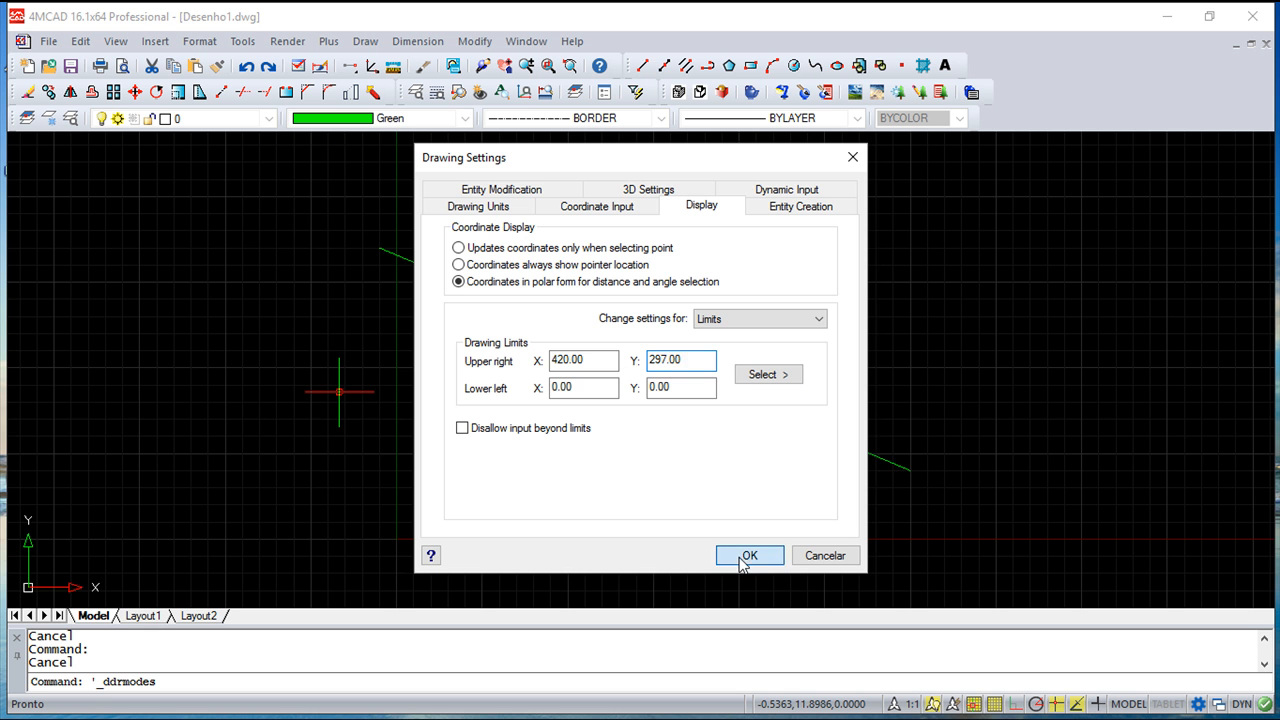
Draw a rectangle from 0,0 that is 420 wide and 297 high, matching the drawing limits
scroll(509, 453, "down", 2)
scroll(509, 453, "down", 1)
scroll(509, 453, "up", 1)
key("Escape")
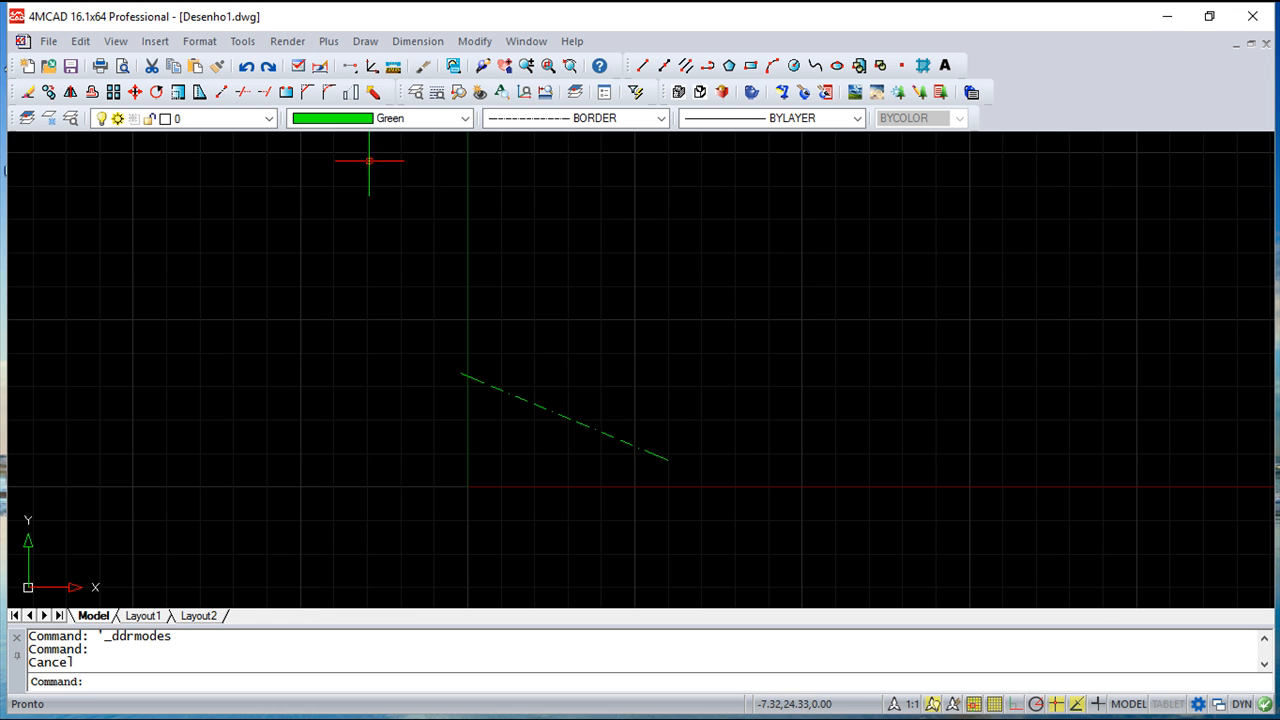
left_click(366, 42)
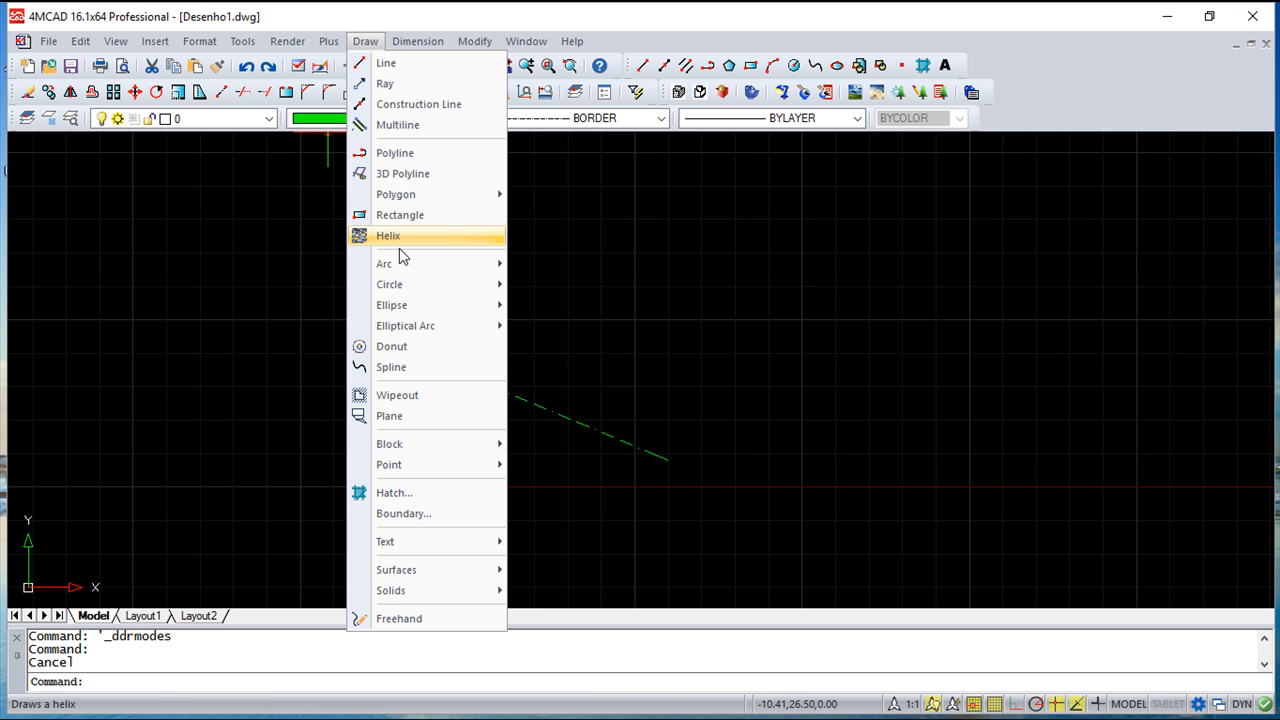
left_click(405, 216)
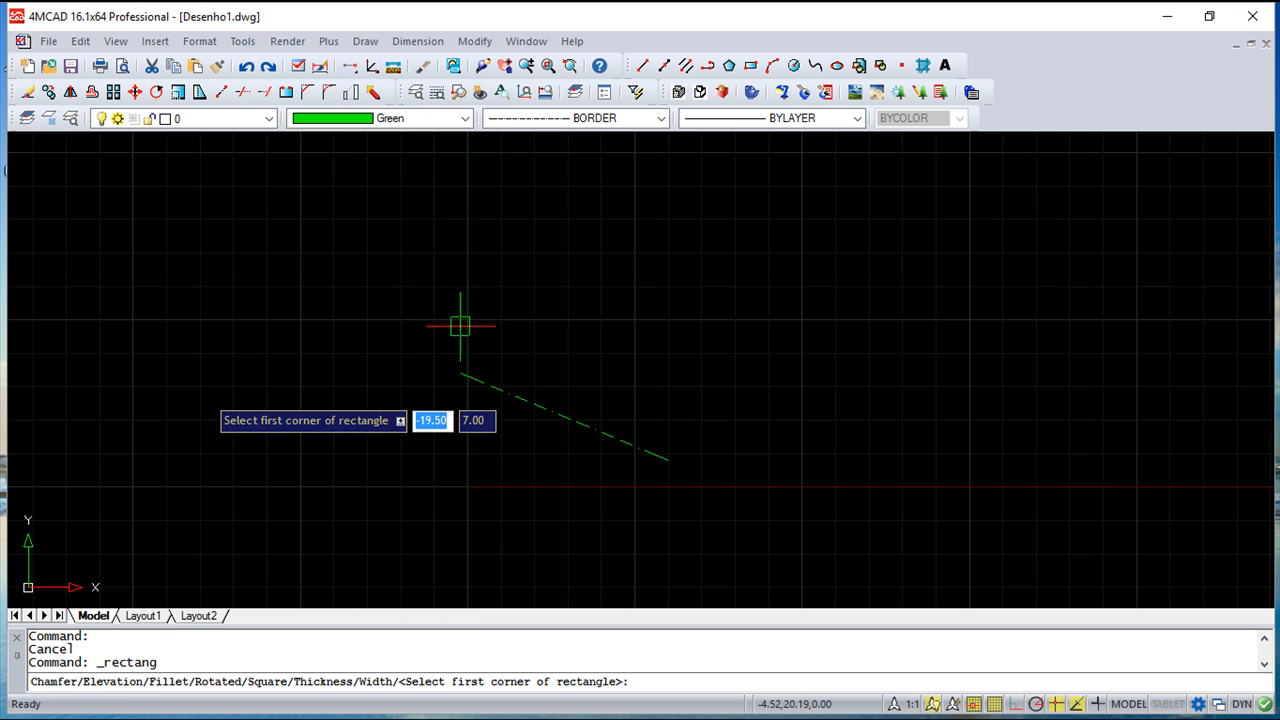
type("0,0")
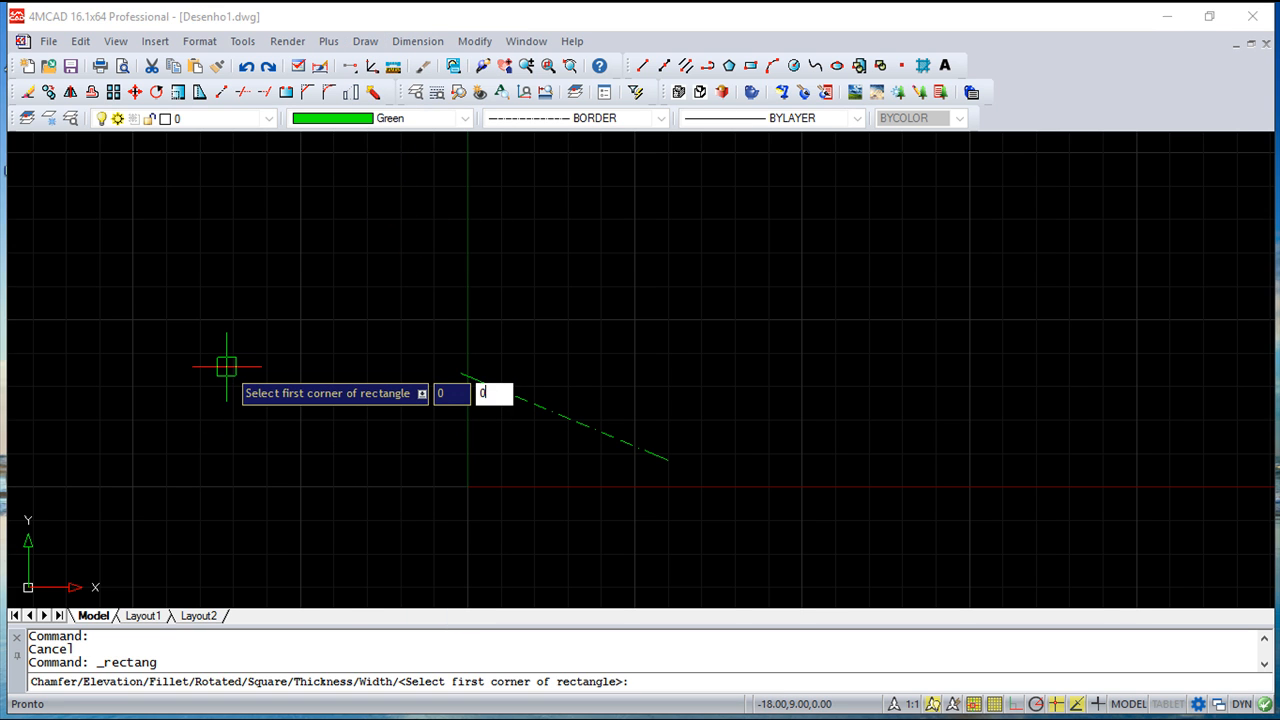
key("Return")
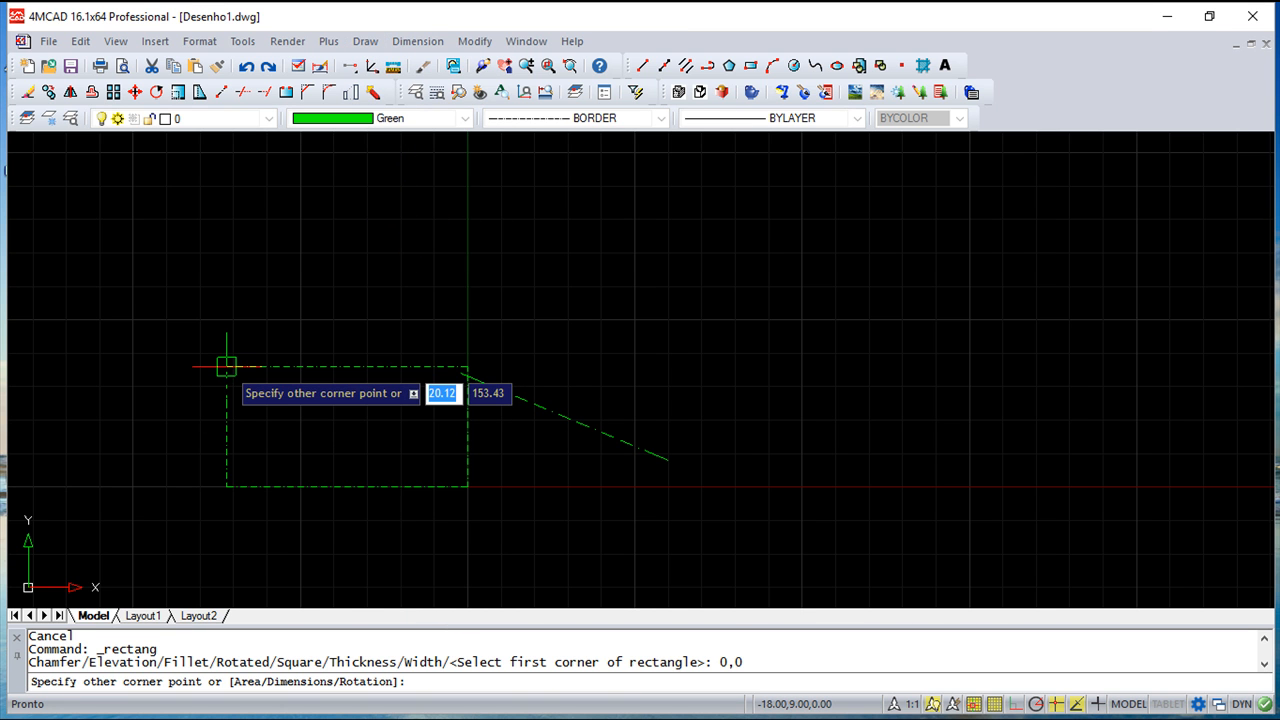
type("420")
key("Tab")
type("297")
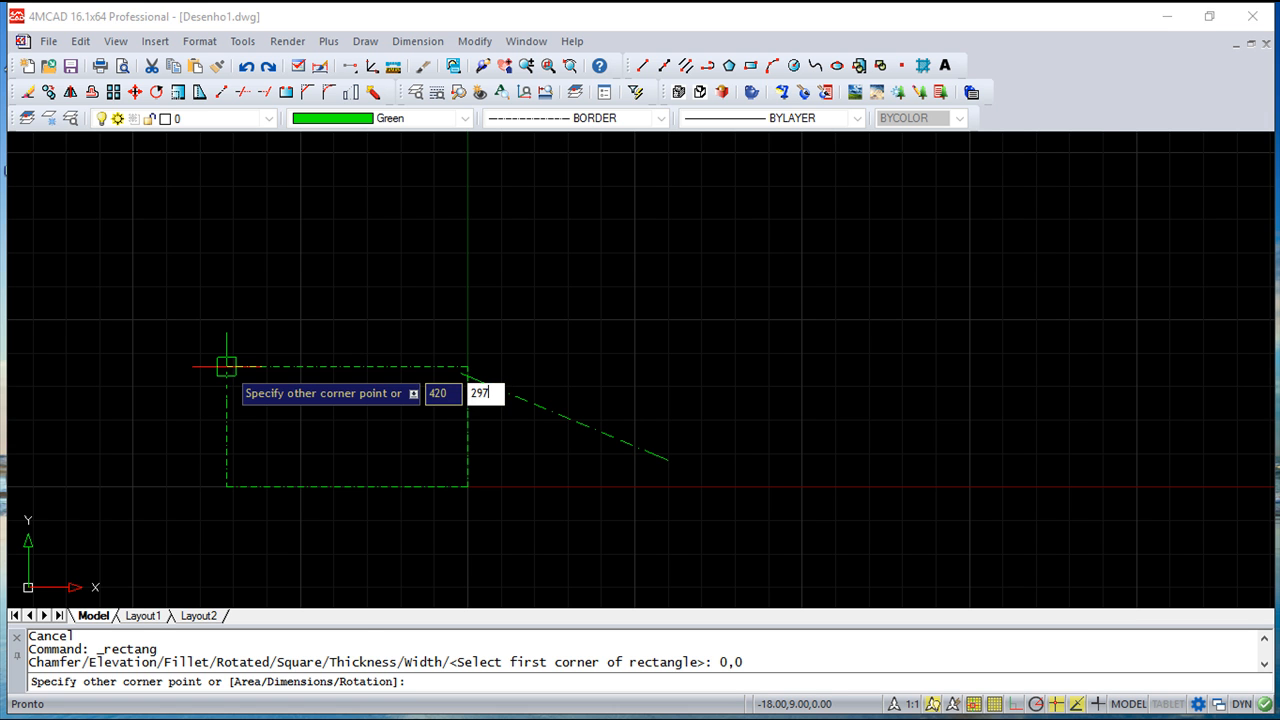
key("Return")
Draw two connected line segments about 286 and 261 units long, forming a V beyond the rectangle's right side
type("z")
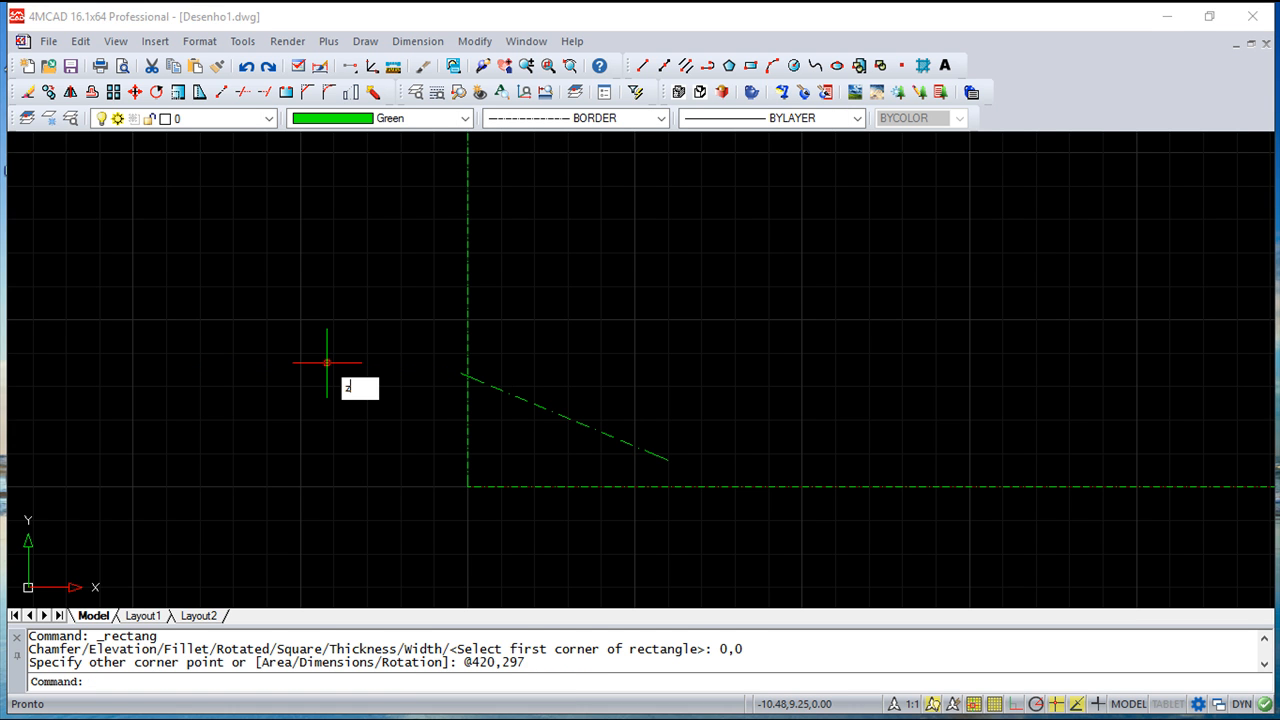
key("Return")
type("e")
key("Return")
scroll(360, 354, "down", 2)
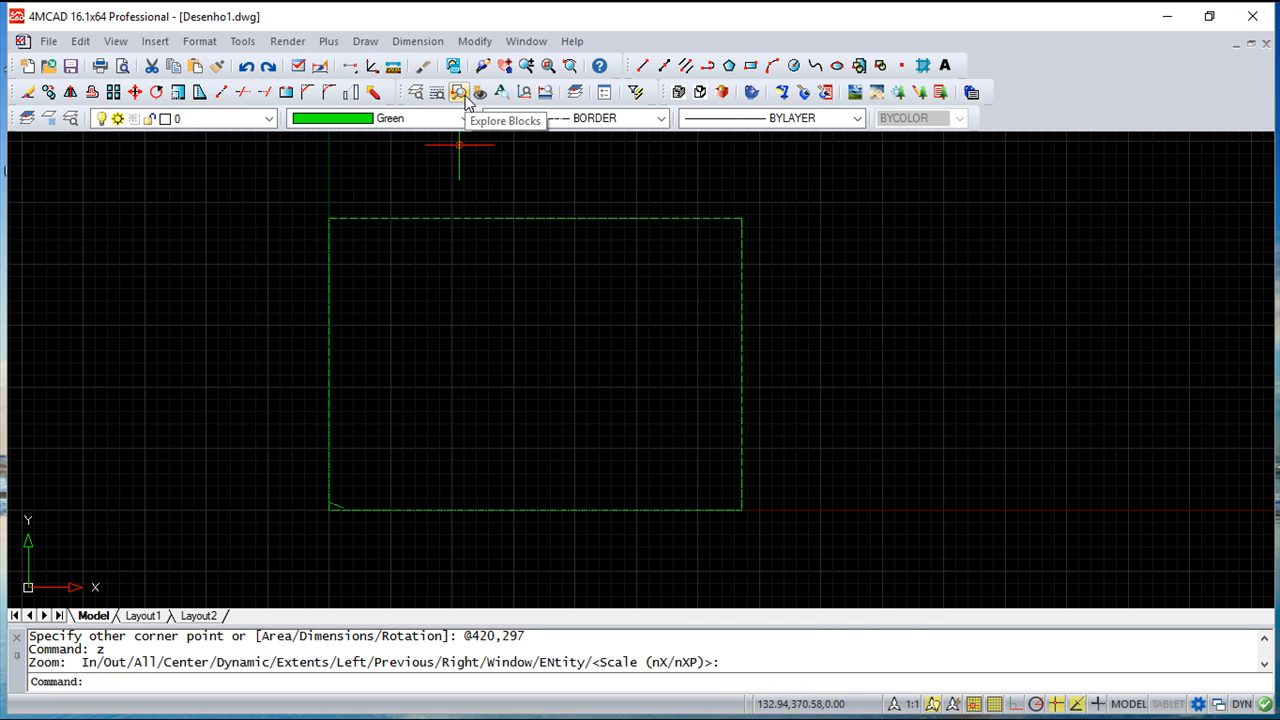
left_click(643, 66)
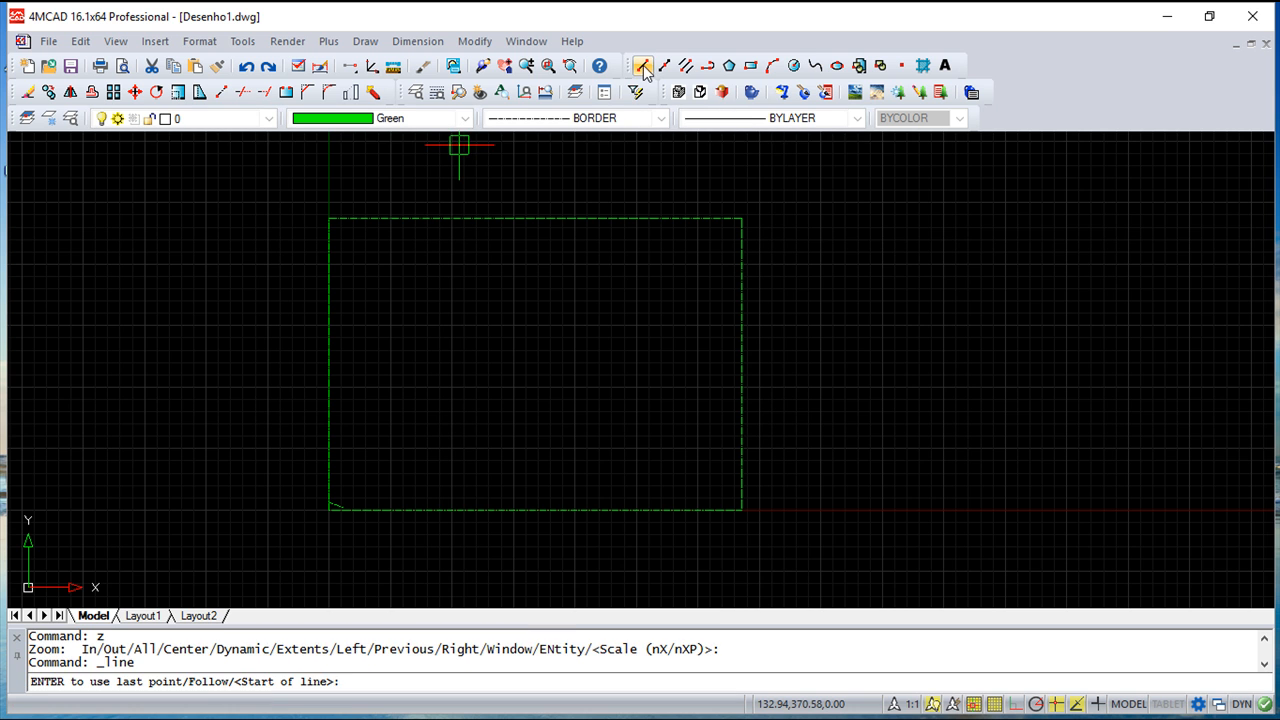
left_click(1023, 215)
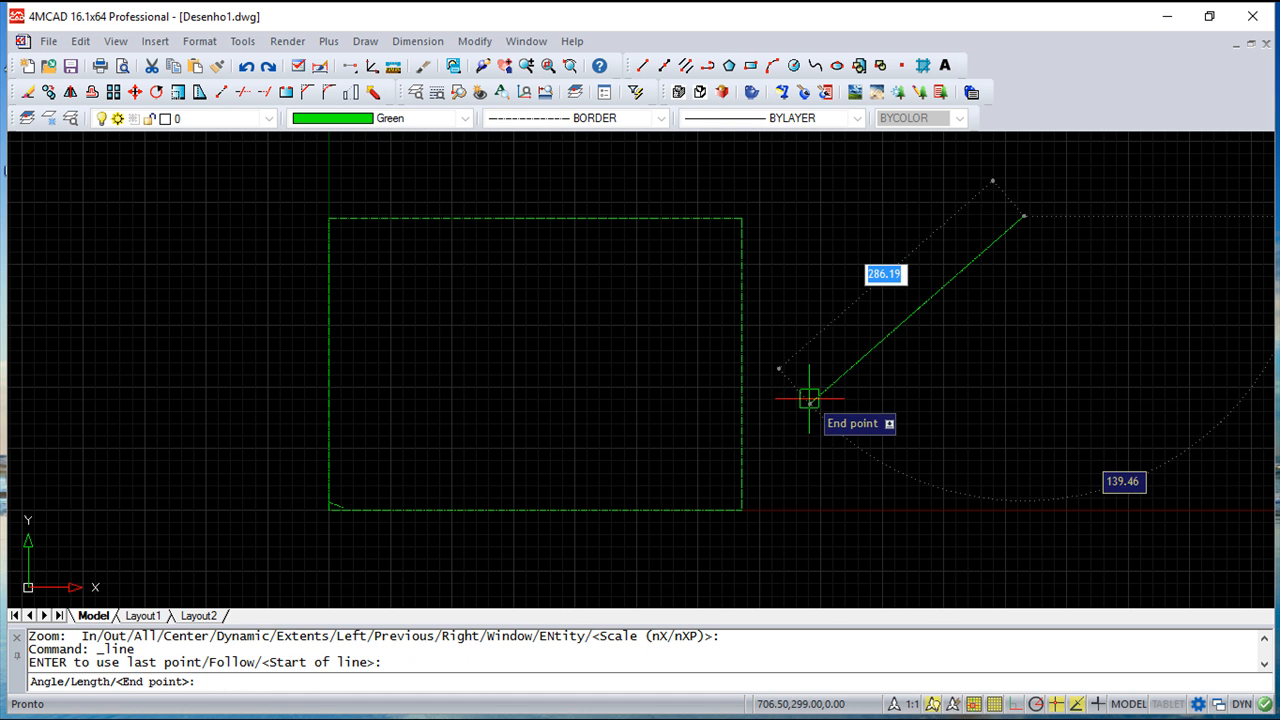
left_click(809, 399)
left_click(1051, 458)
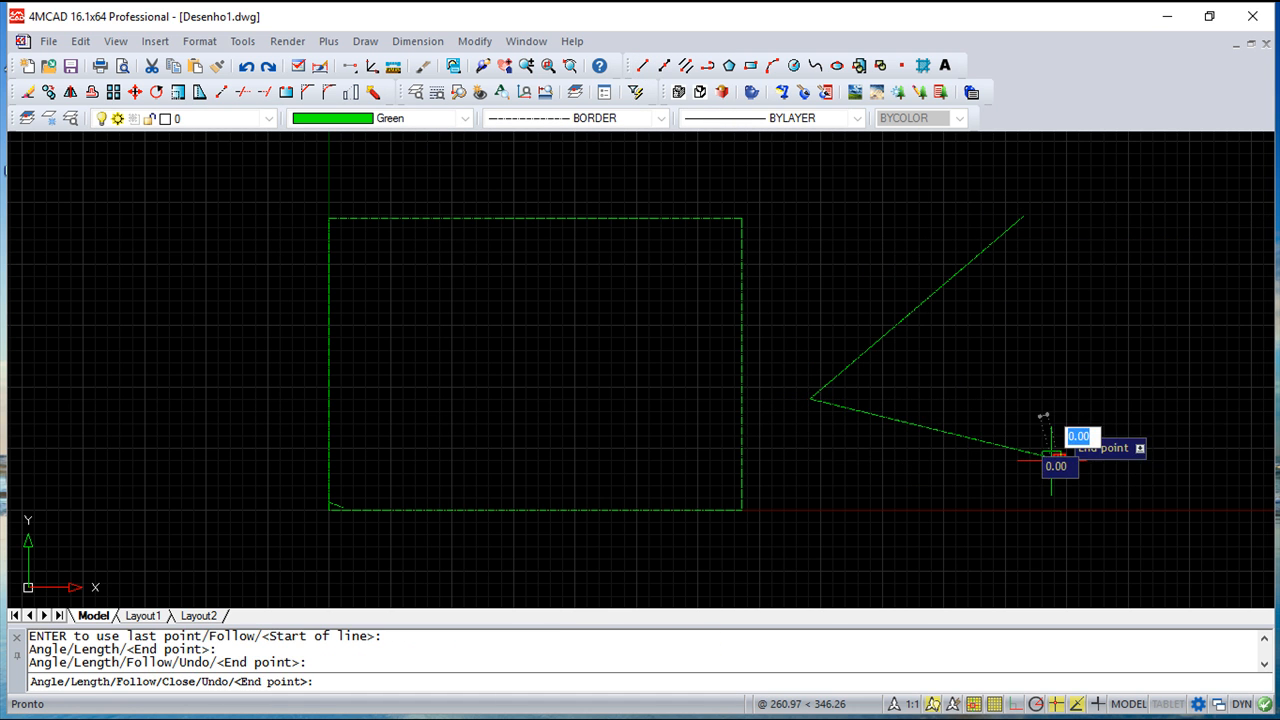
key("Return")
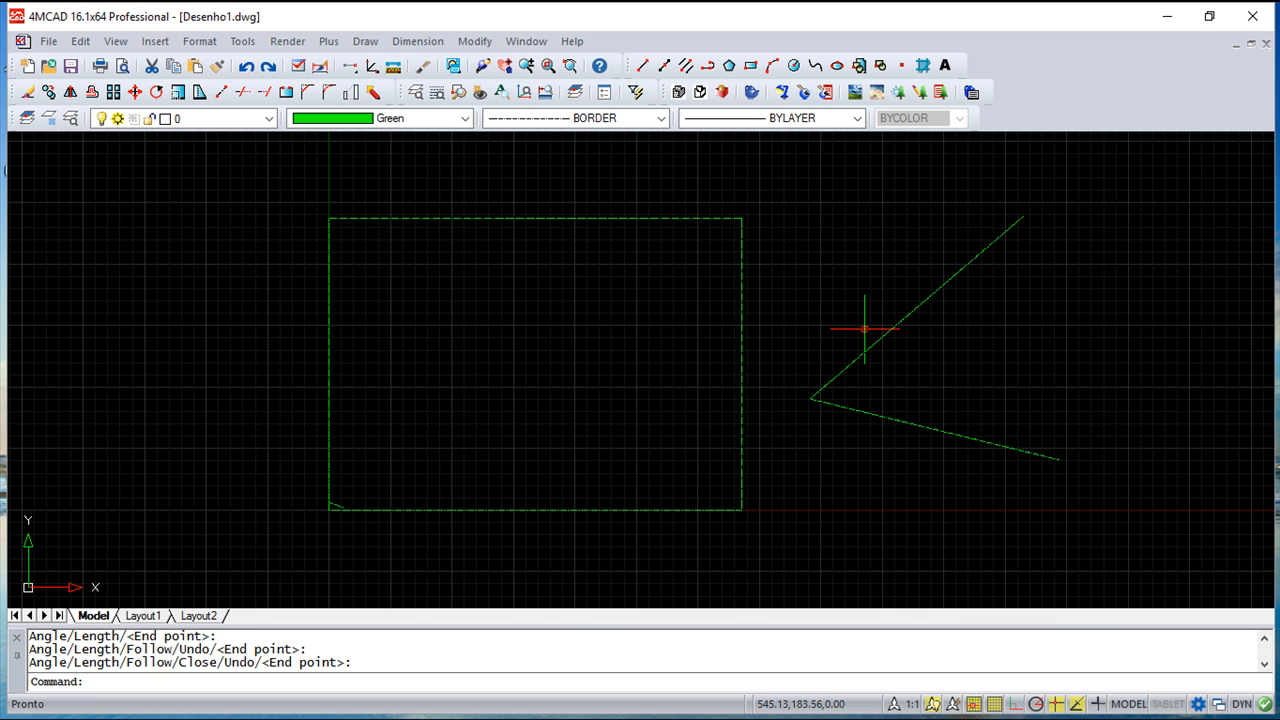
Enable disallowing input beyond the drawing limits in the Drawing Aids settings and apply the change
left_click(244, 41)
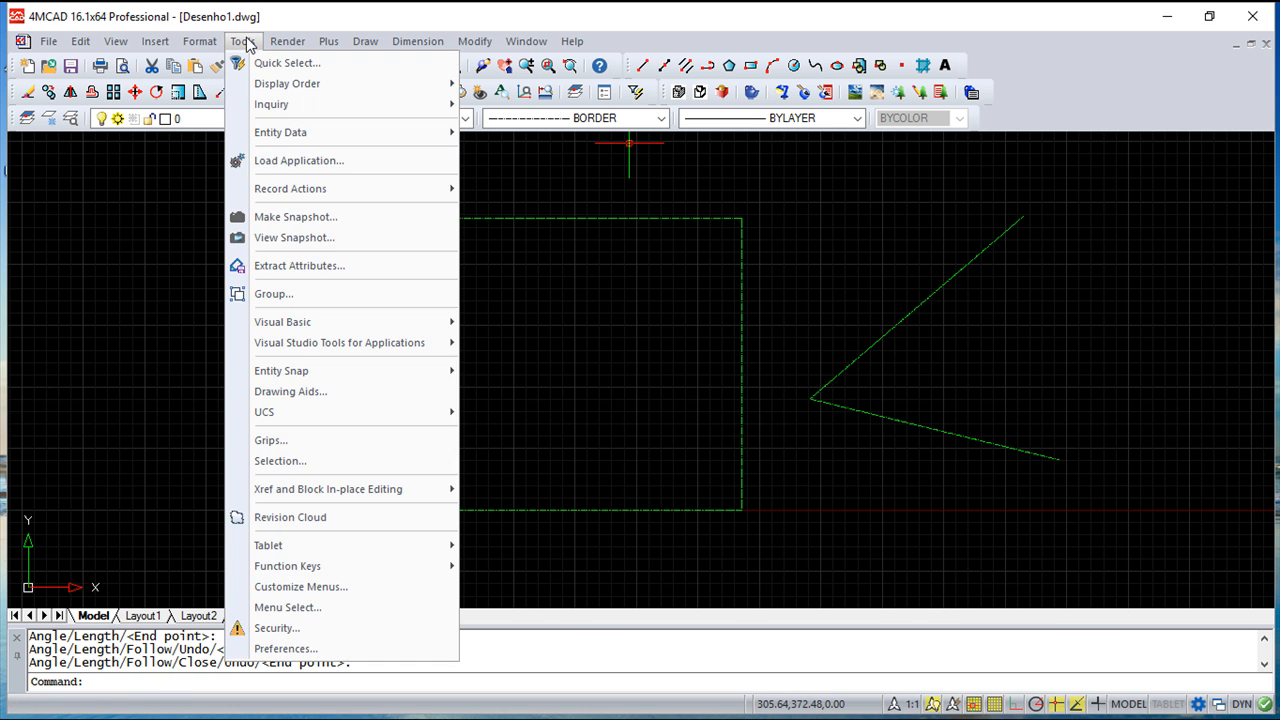
left_click(309, 393)
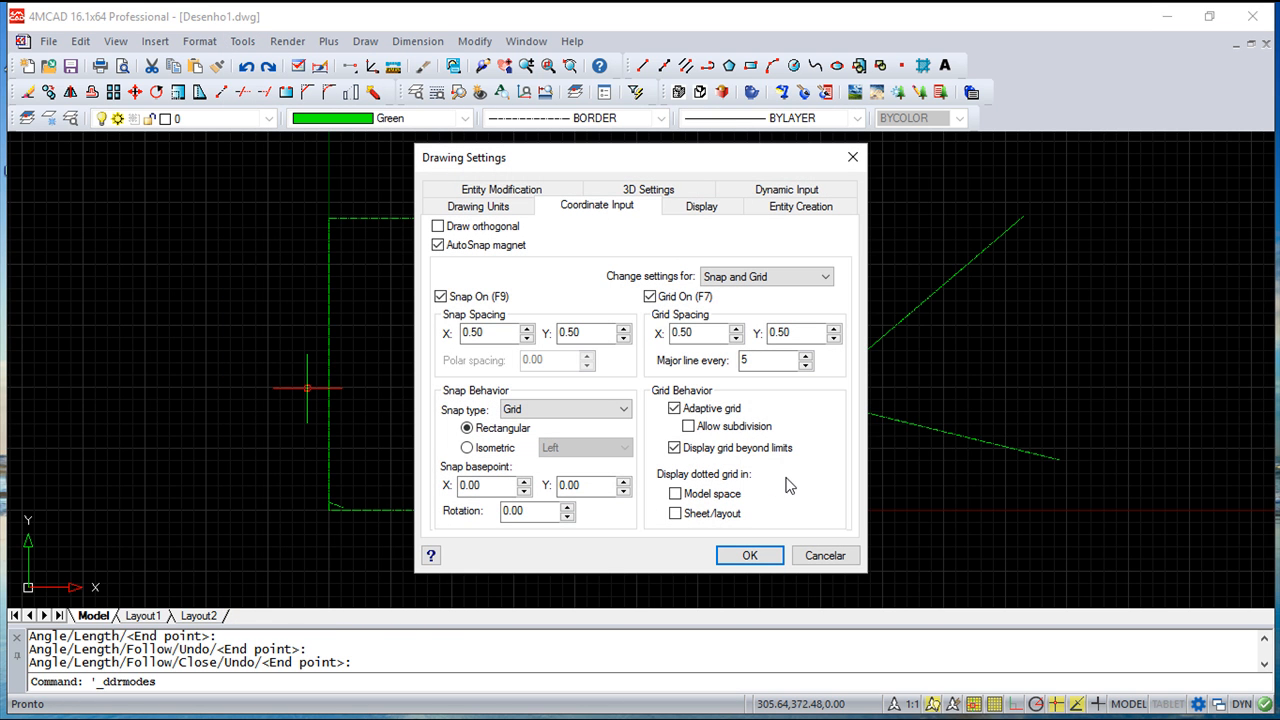
left_click(798, 205)
left_click(702, 207)
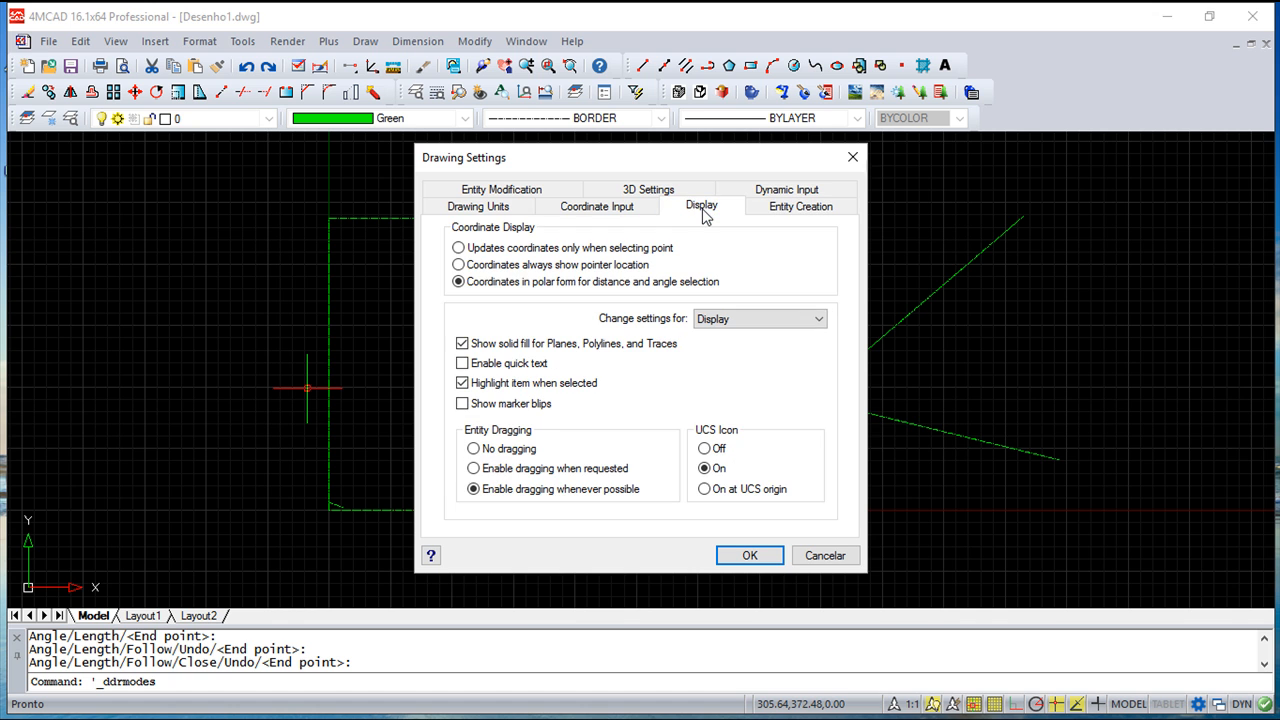
left_click(786, 325)
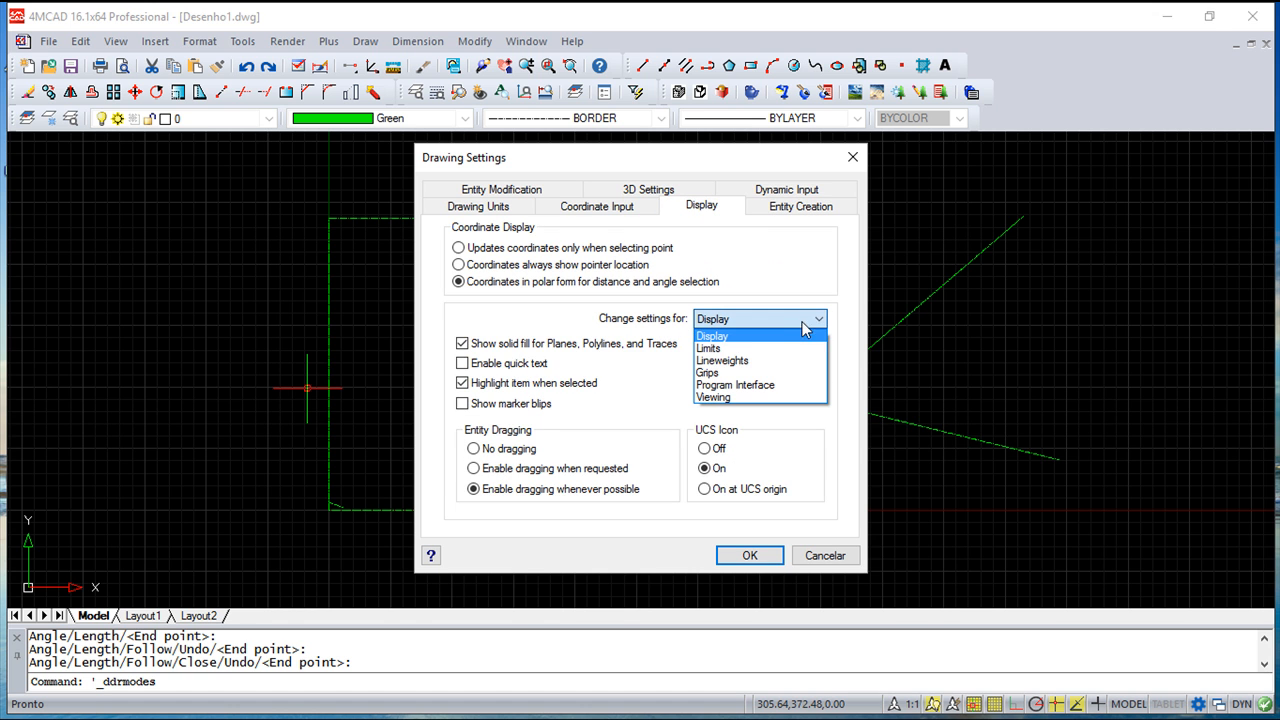
left_click(738, 346)
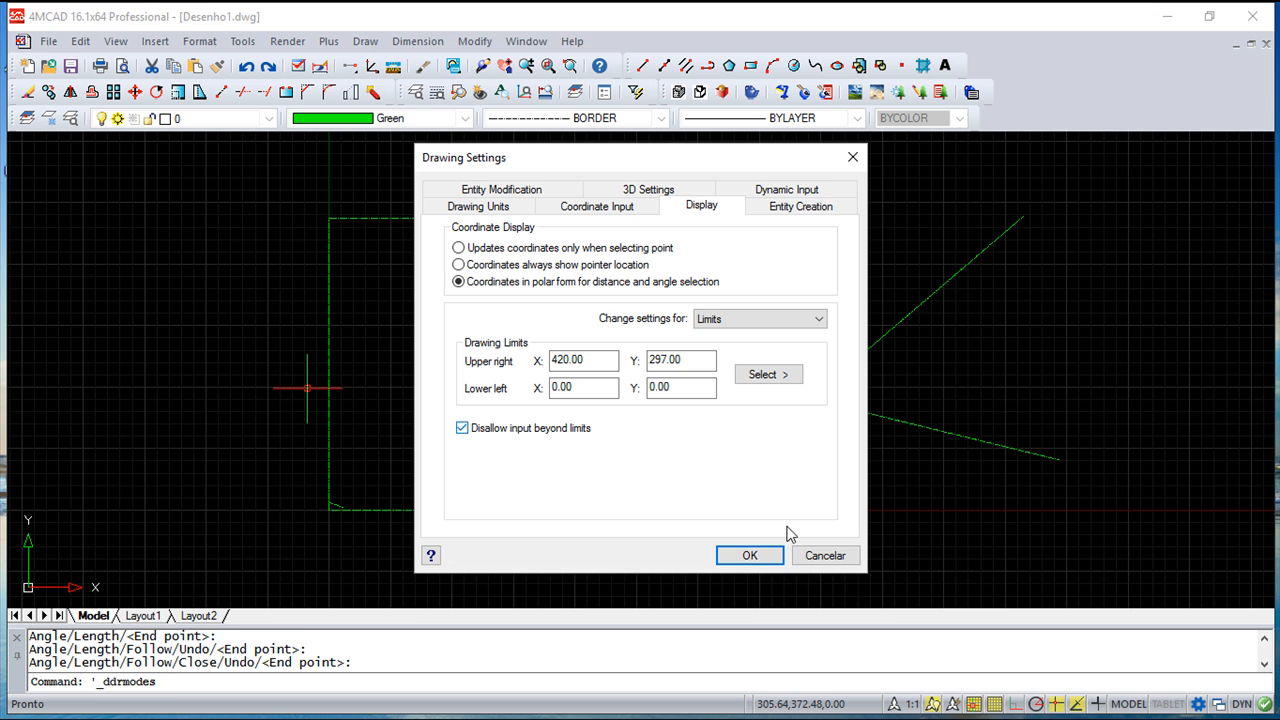
left_click(735, 556)
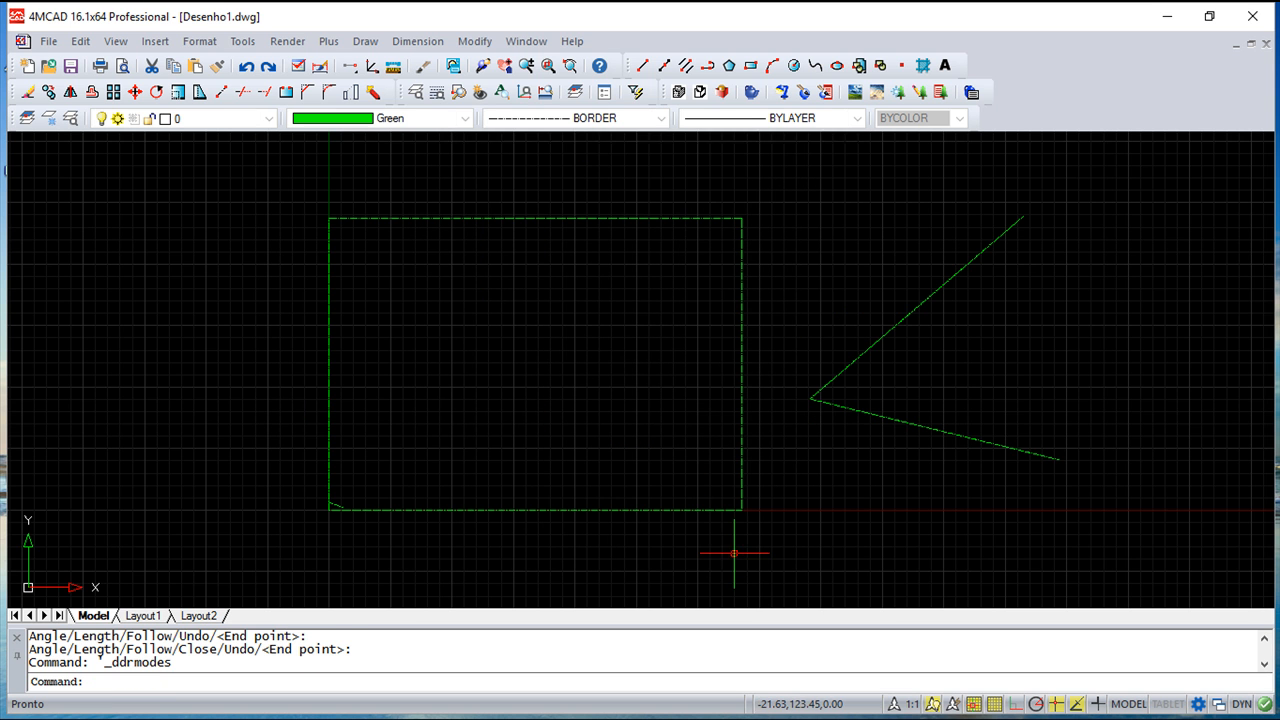
Try to start a line outside the drawing limits, and draw a line about 163 units long inside the rectangle
left_click(643, 67)
left_click(809, 214)
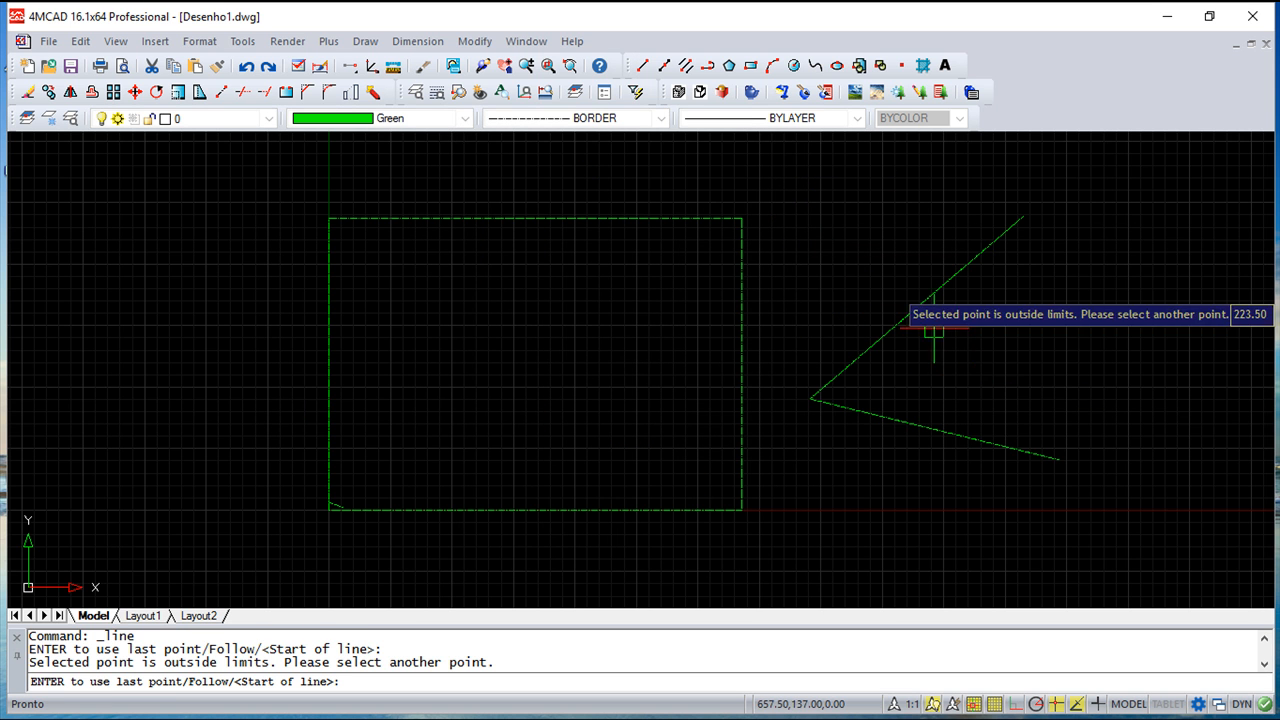
left_click(823, 237)
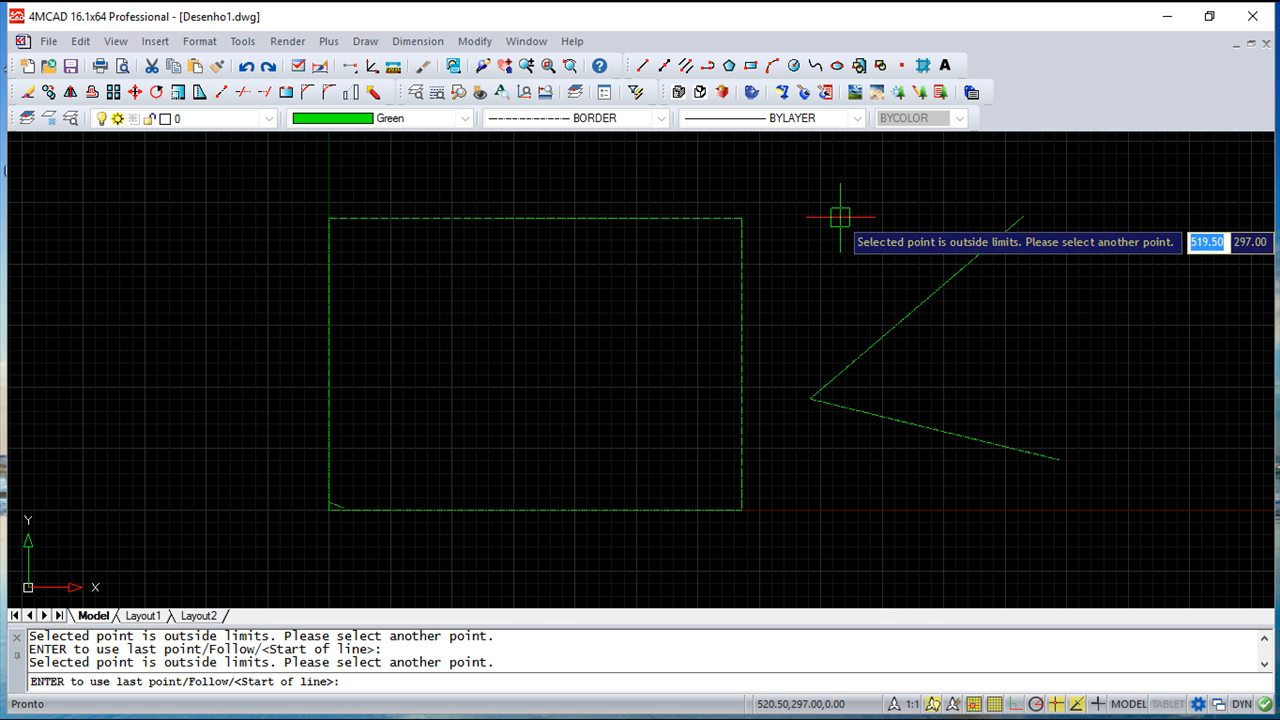
left_click(555, 330)
left_click(415, 407)
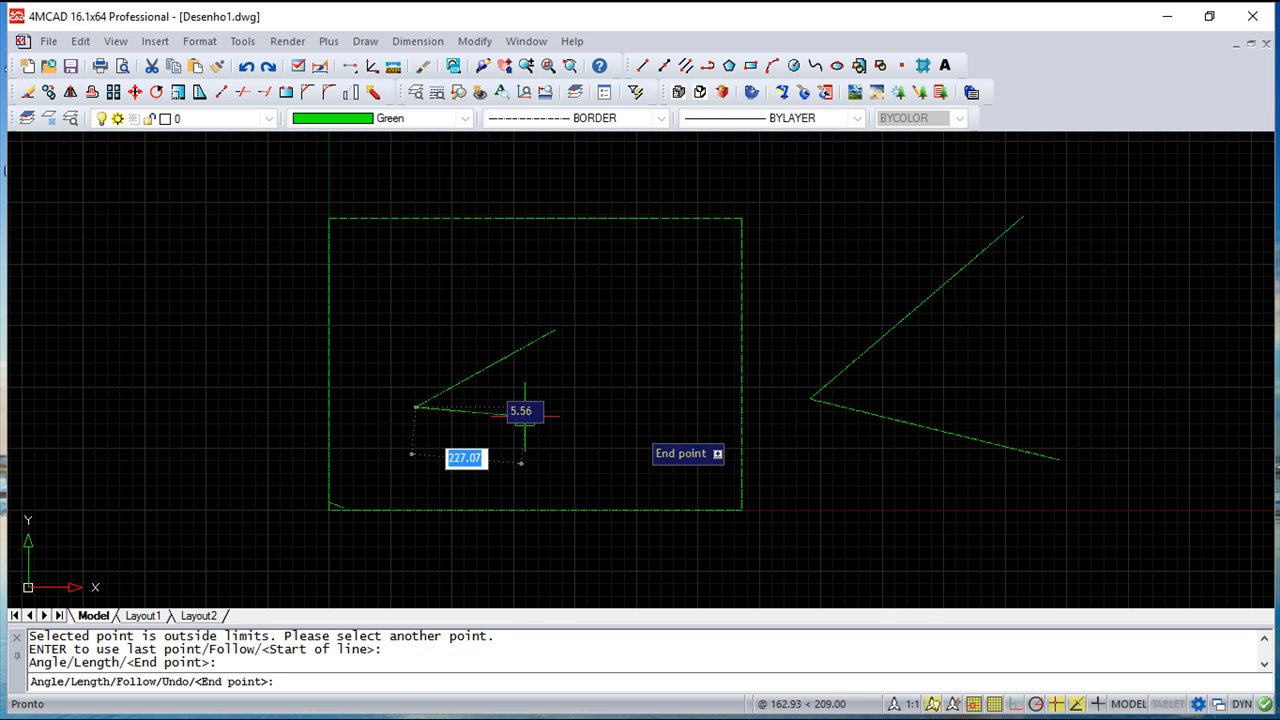
Try to place the next endpoint of the line beyond the drawing limits, and end the Line command
left_click(811, 243)
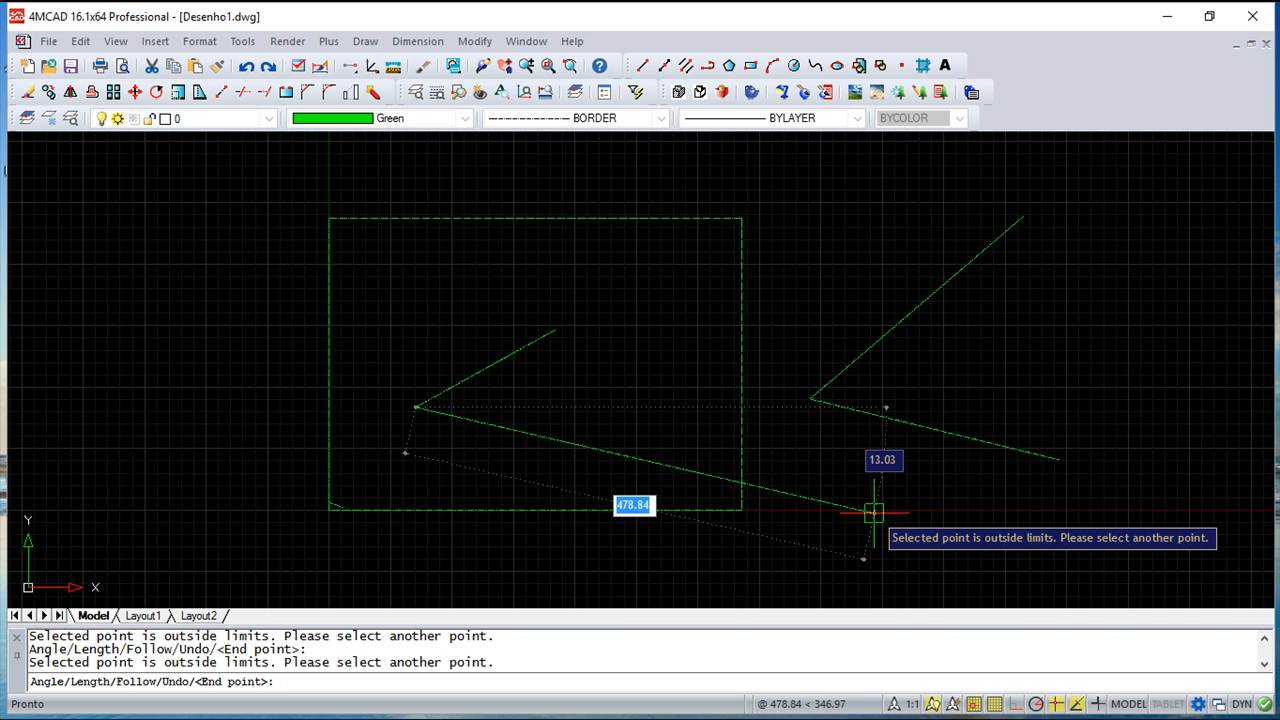
key("Escape")
key("Escape")
key("Escape")
key("Escape")
key("Escape")
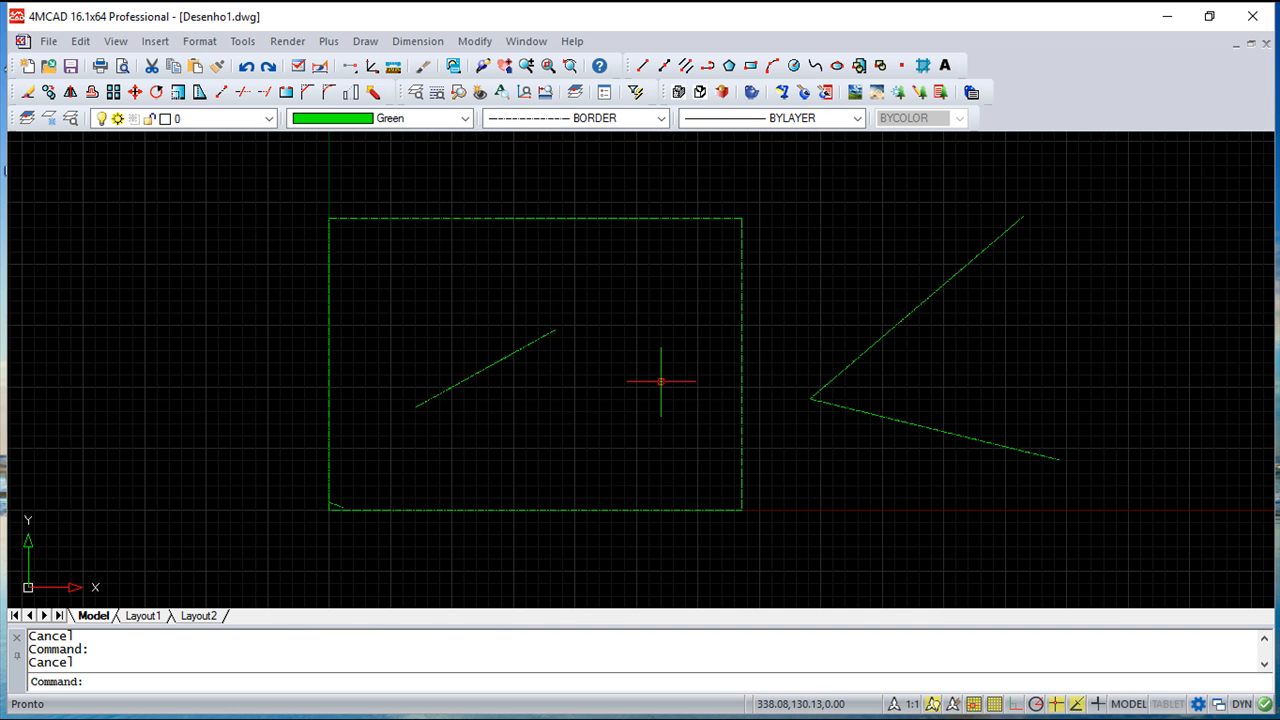